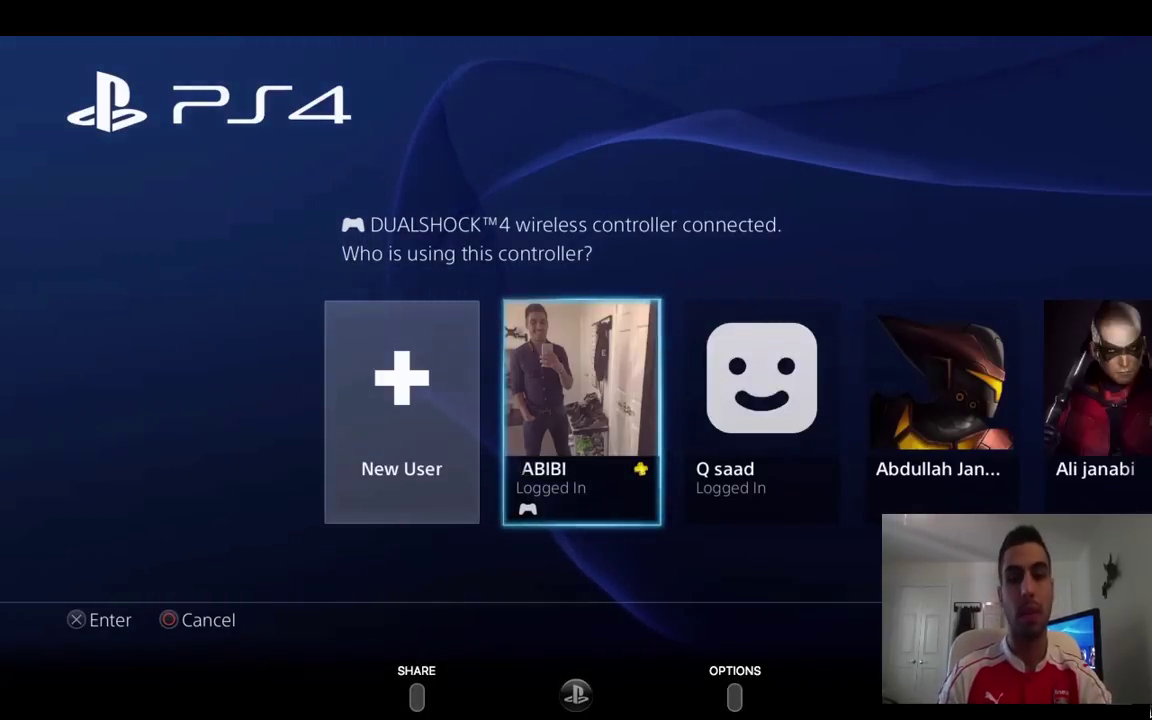
# - Shrink the stream to a window and pick the main account's profile for the controller
pyautogui.press('Escape')
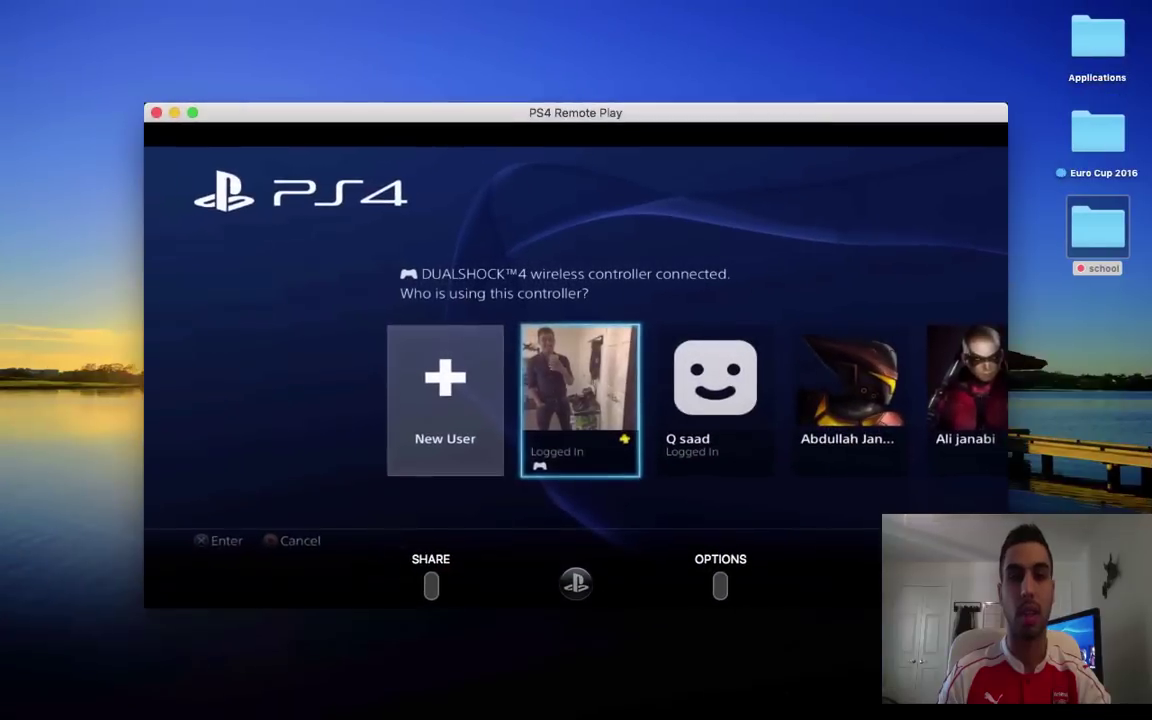
pyautogui.press('Right')
pyautogui.press('Right')
pyautogui.press('Left')
pyautogui.press('Left')
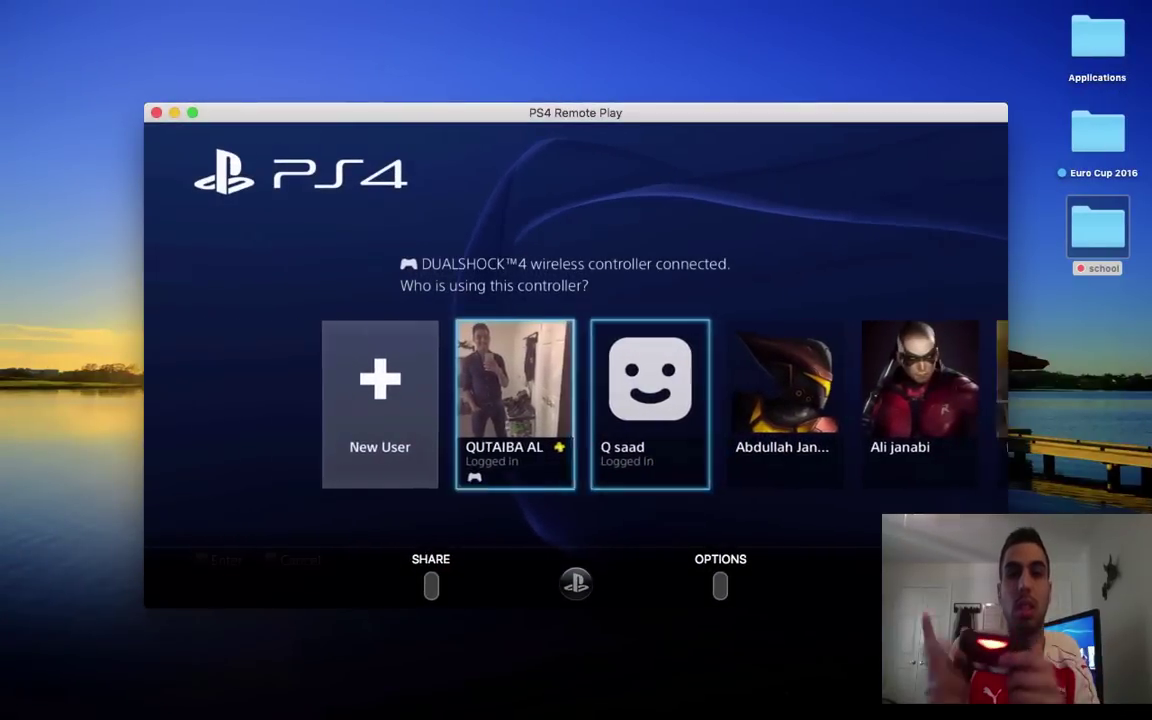
pyautogui.press('Right')
pyautogui.press('Right')
pyautogui.press('Right')
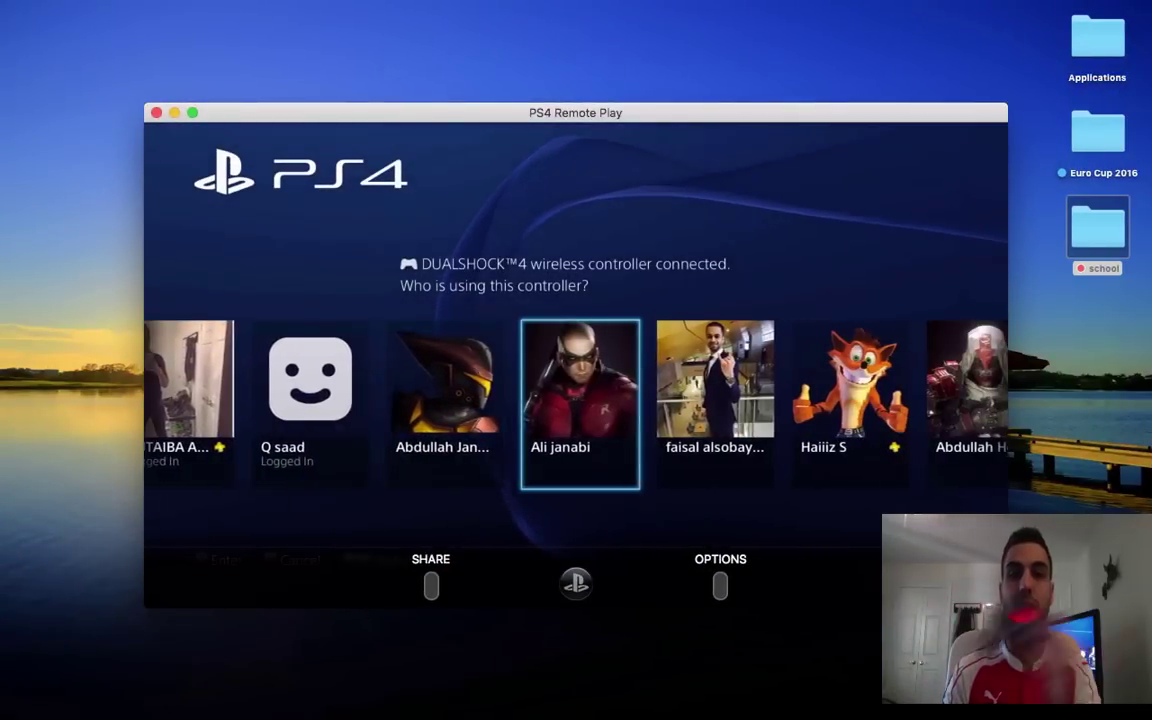
pyautogui.press('Right')
pyautogui.press('Left')
pyautogui.press('Left')
pyautogui.press('Left')
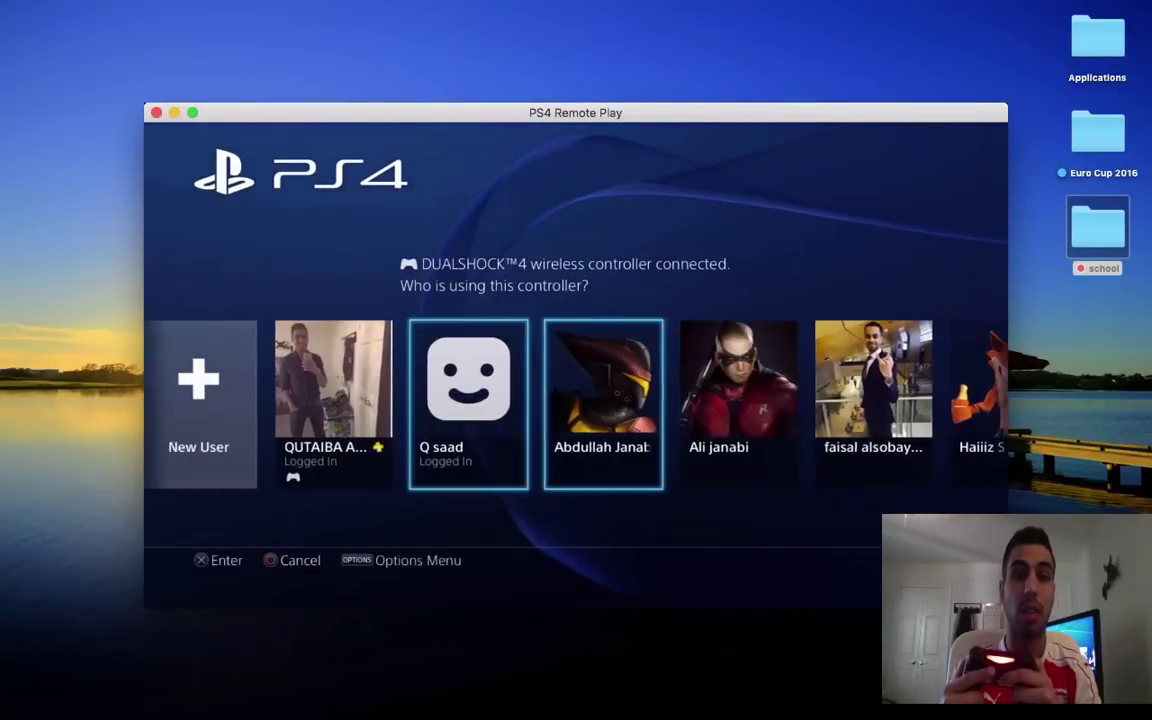
pyautogui.press('Left')
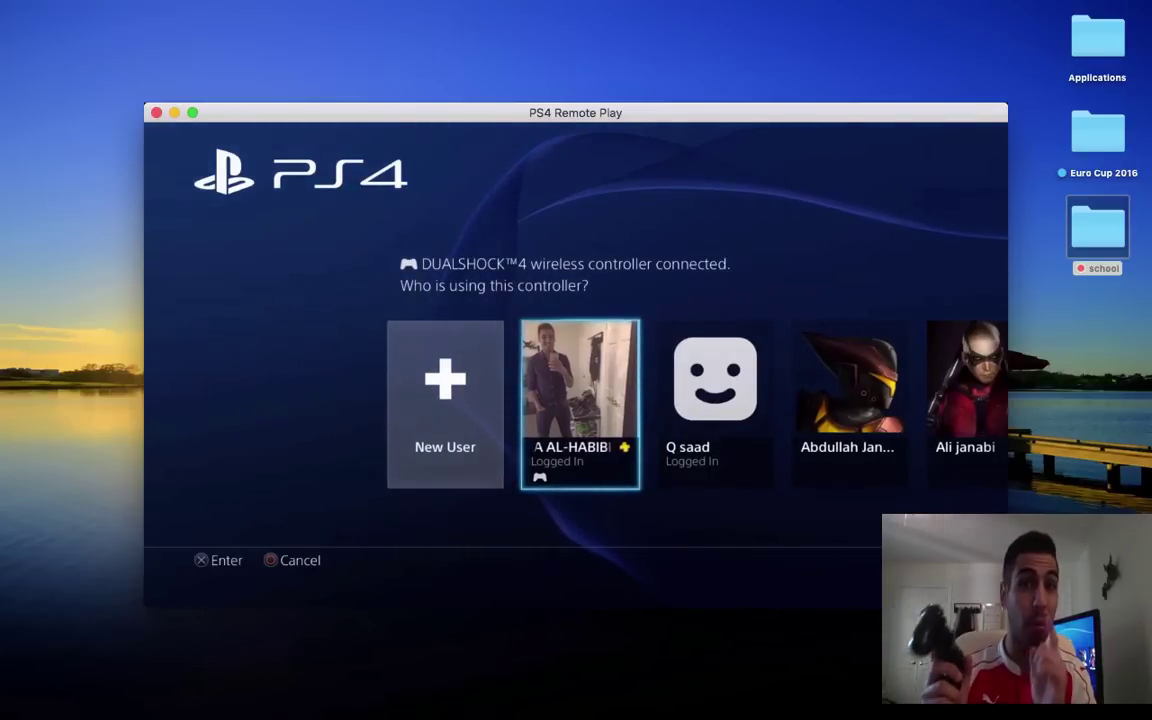
pyautogui.press('Return')
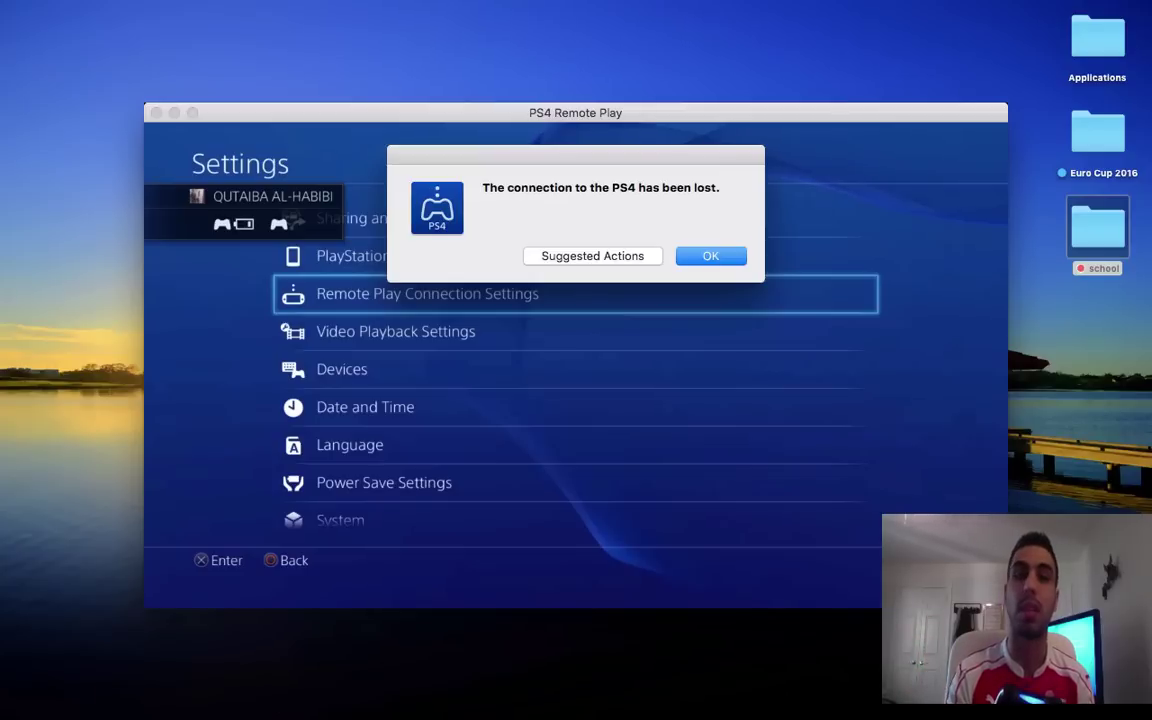
# - Dismiss the lost-connection alert and bring the Remote Play welcome screen back to the front
pyautogui.click(712, 257)
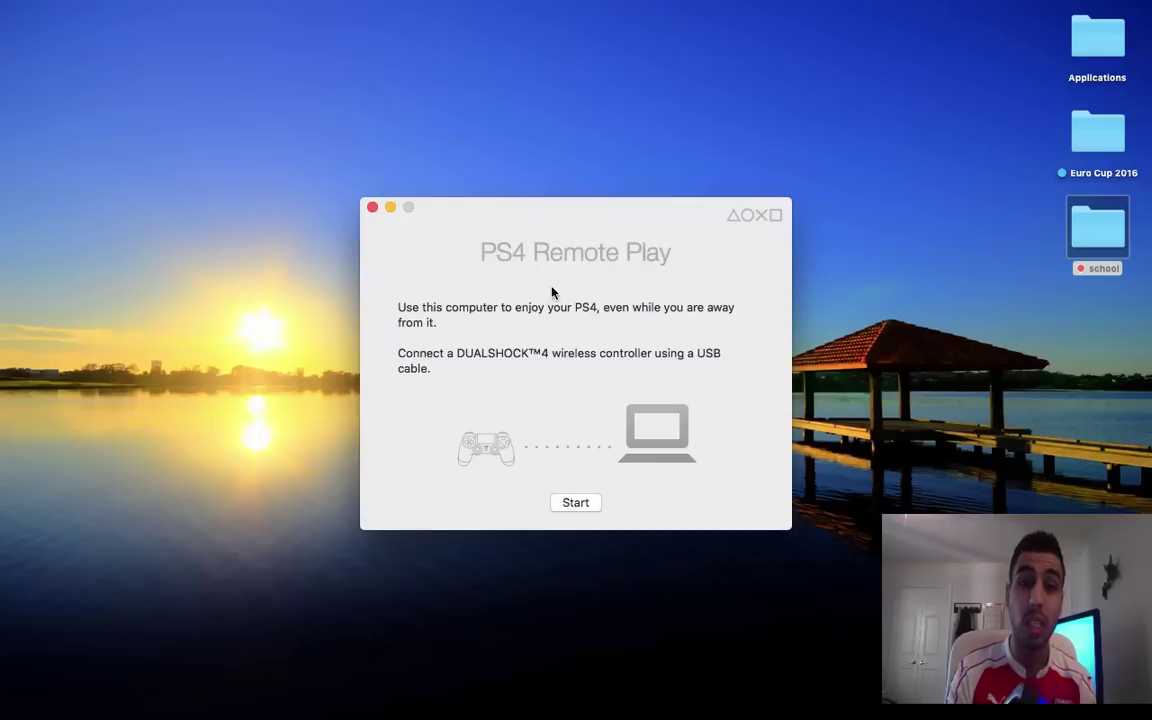
pyautogui.moveTo(553, 712)
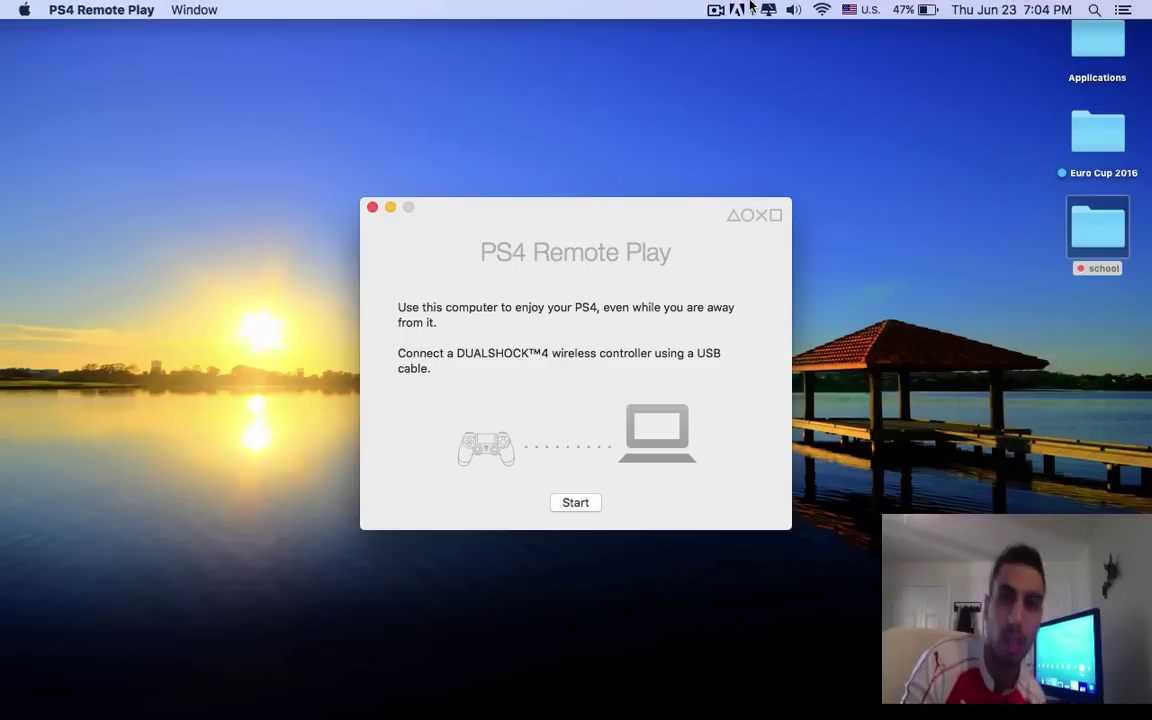
pyautogui.click(722, 11)
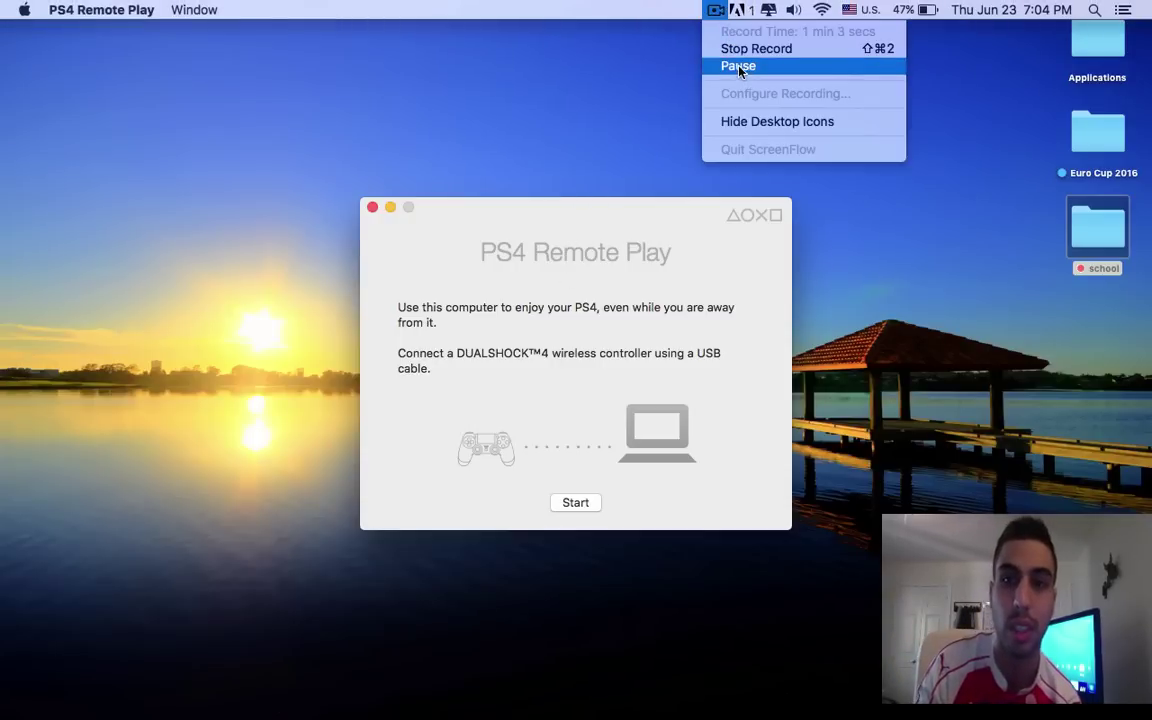
pyautogui.click(742, 67)
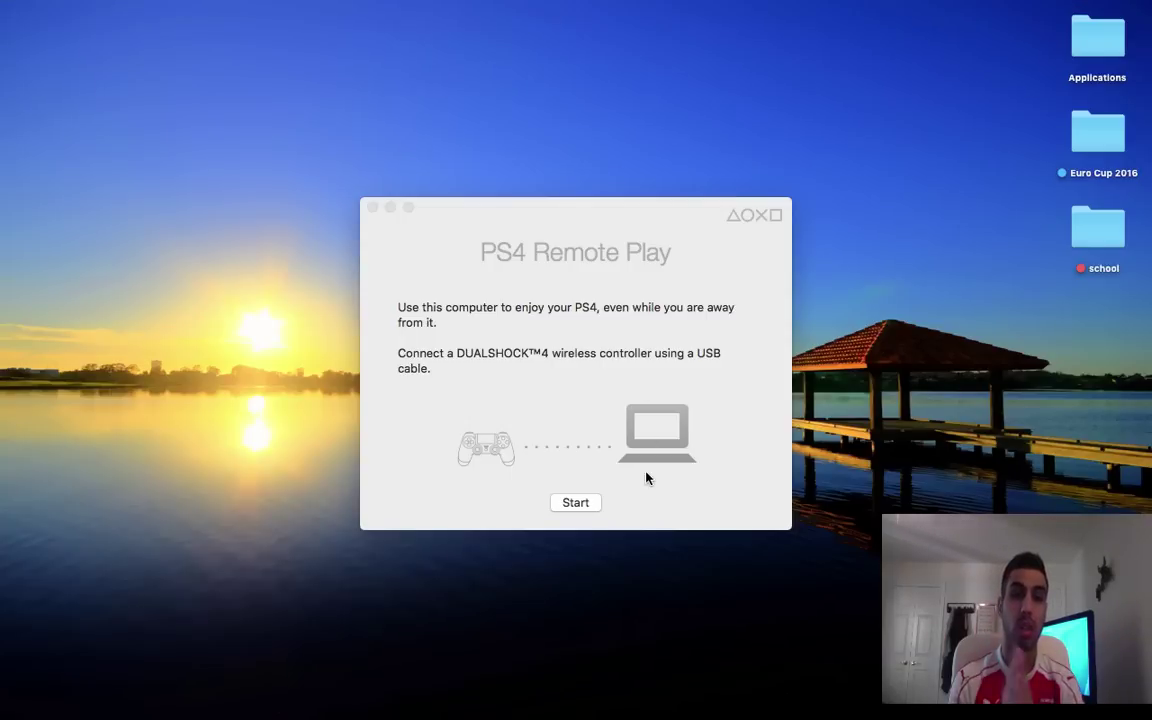
pyautogui.click(581, 301)
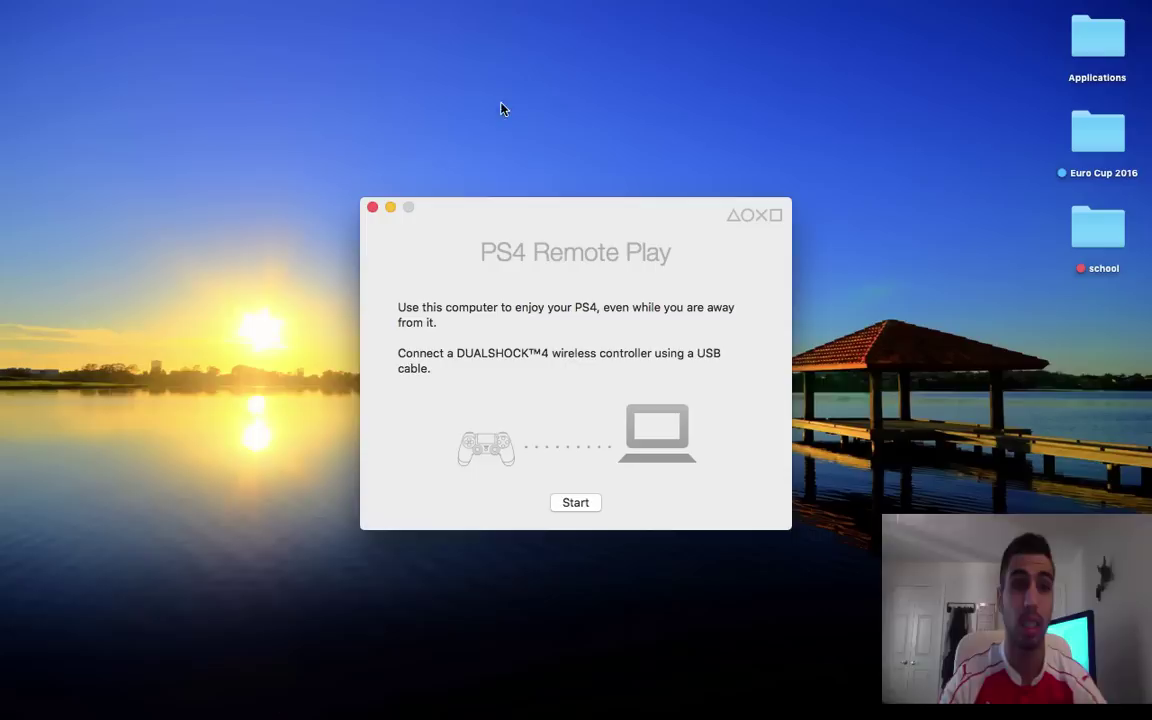
pyautogui.moveTo(606, 710)
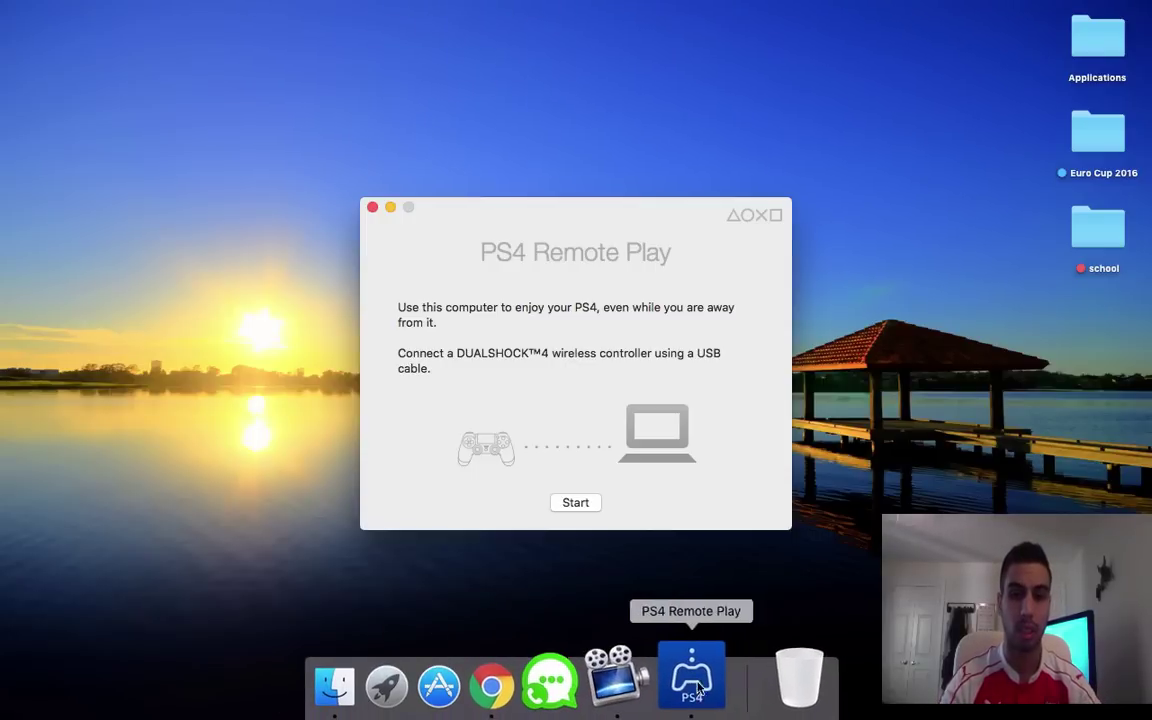
# - In Remote Play Preferences, sign out of the current PlayStation Network account and open the sign-in form
pyautogui.moveTo(507, 2)
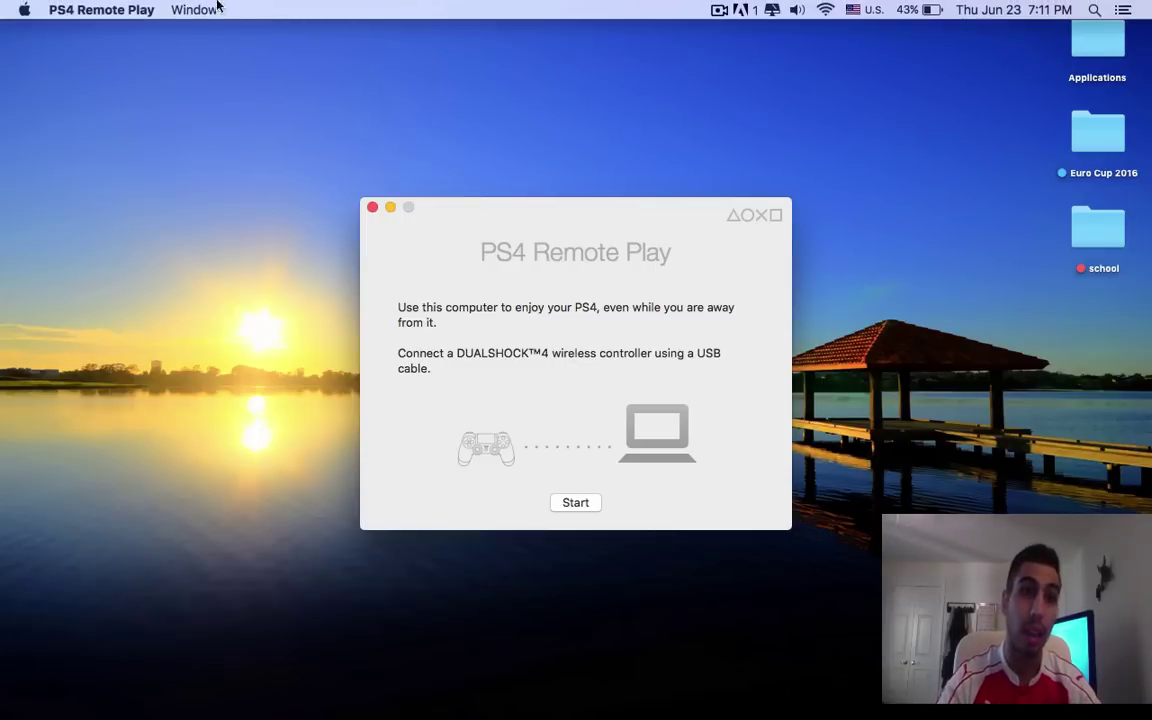
pyautogui.click(80, 10)
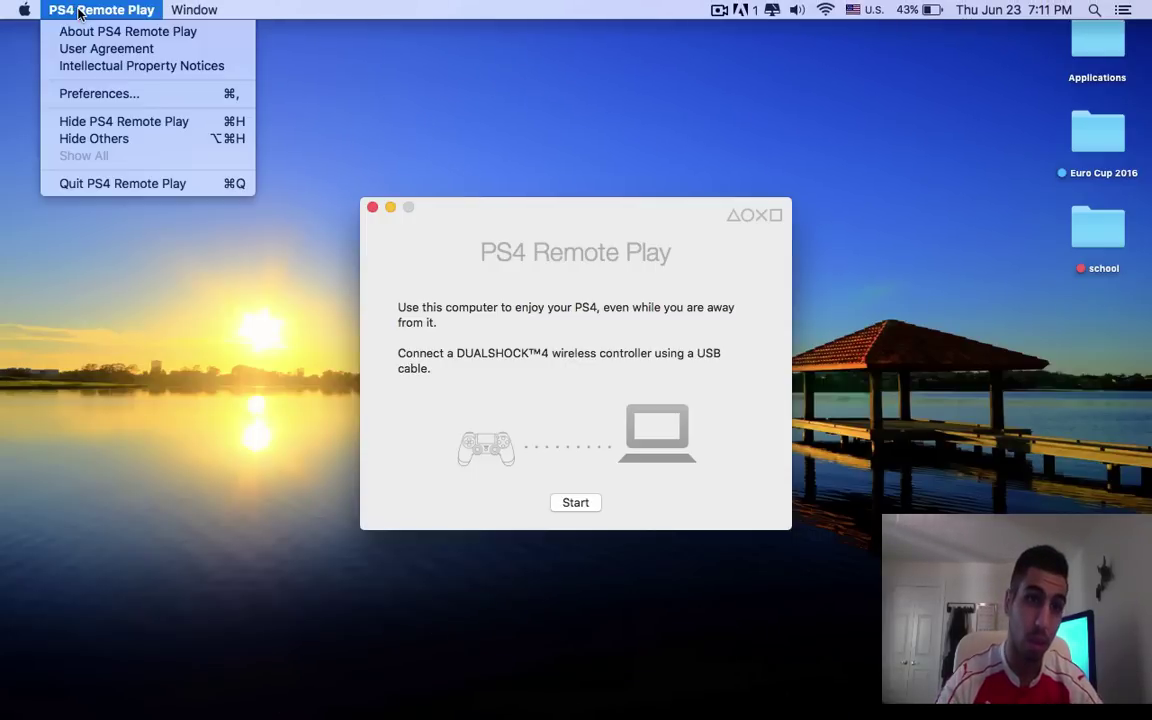
pyautogui.click(80, 93)
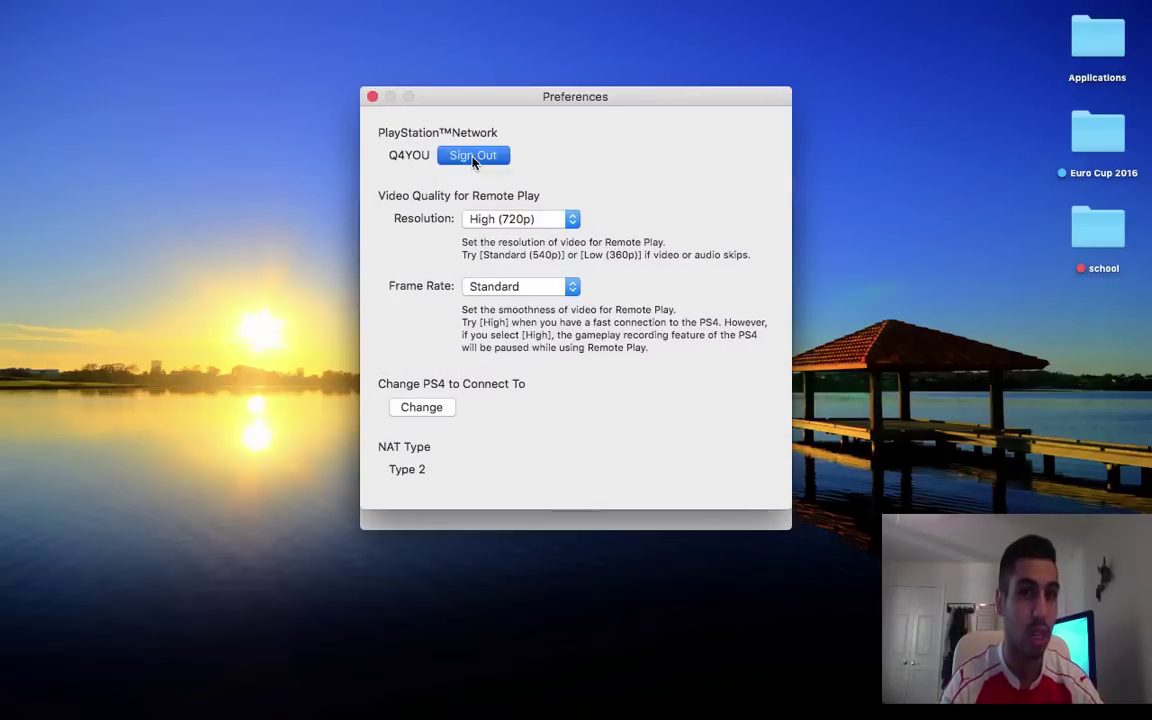
pyautogui.click(475, 158)
pyautogui.click(436, 158)
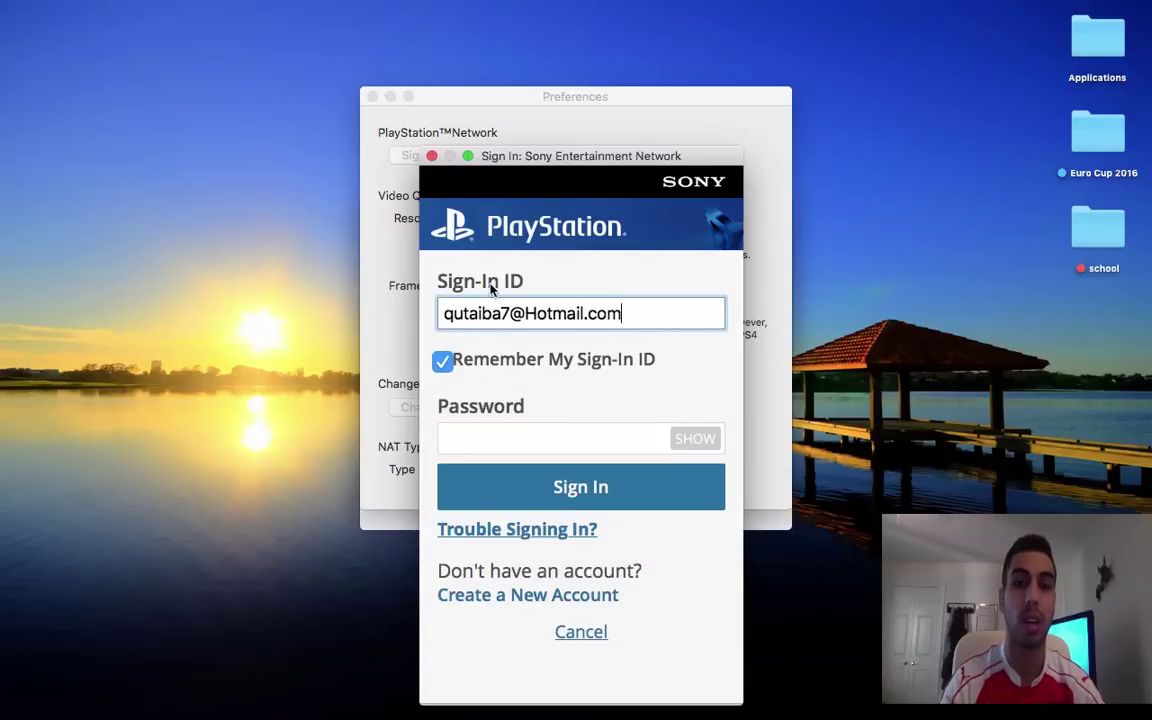
# - Enter the main account's sign-in ID and password, correcting typos, and sign in
pyautogui.doubleClick(505, 312)
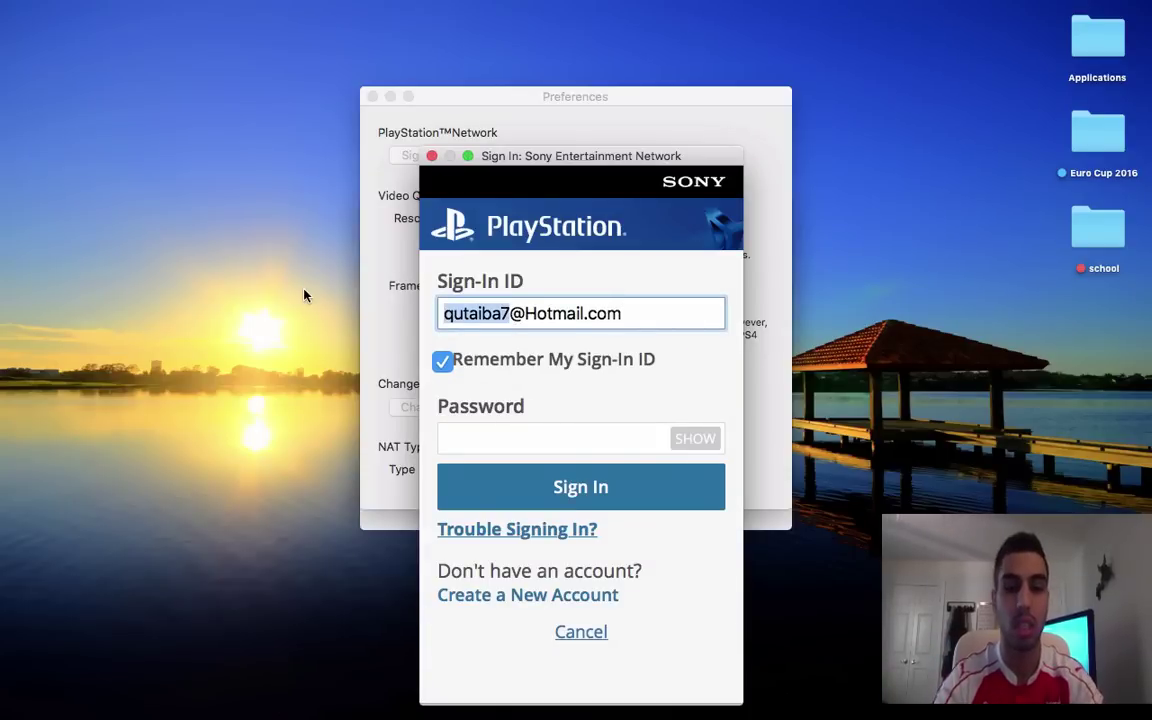
pyautogui.write('xqutaibax')
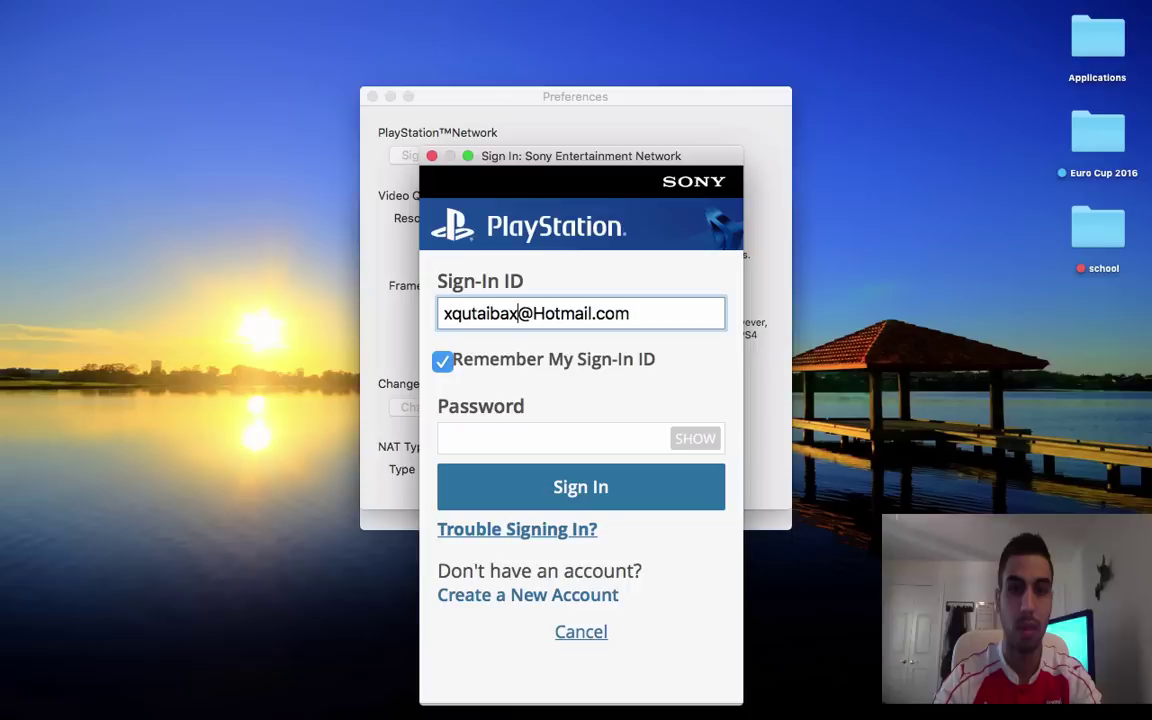
pyautogui.click(476, 442)
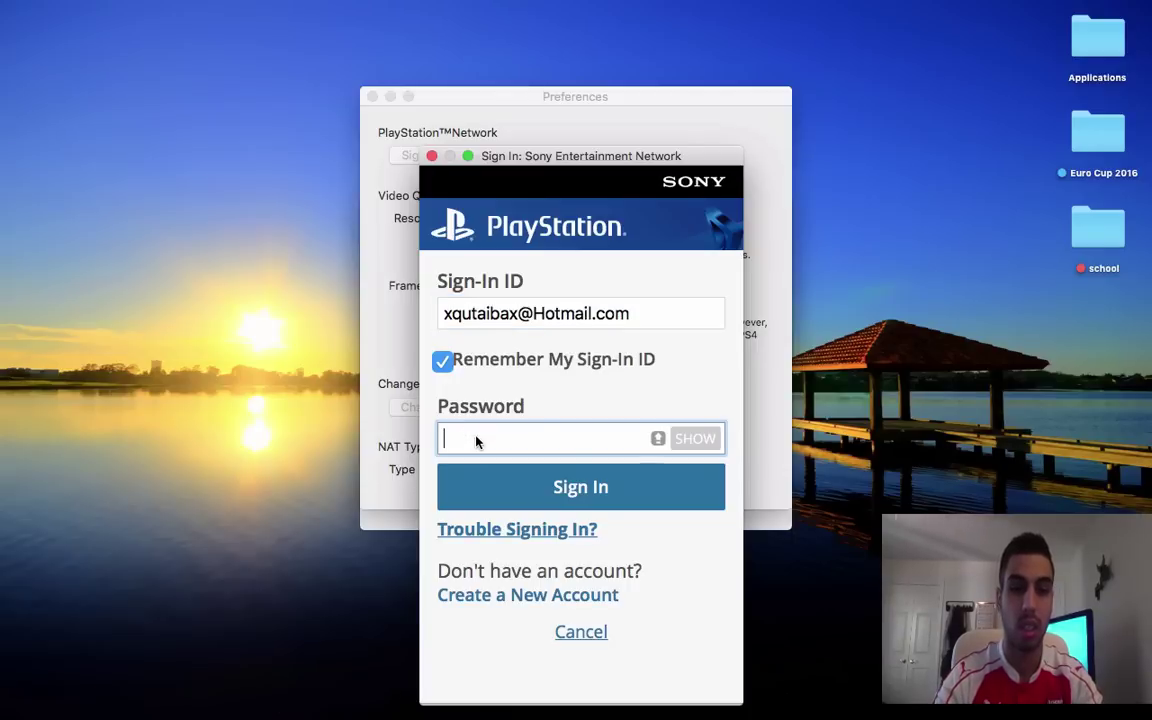
pyautogui.write('*******')
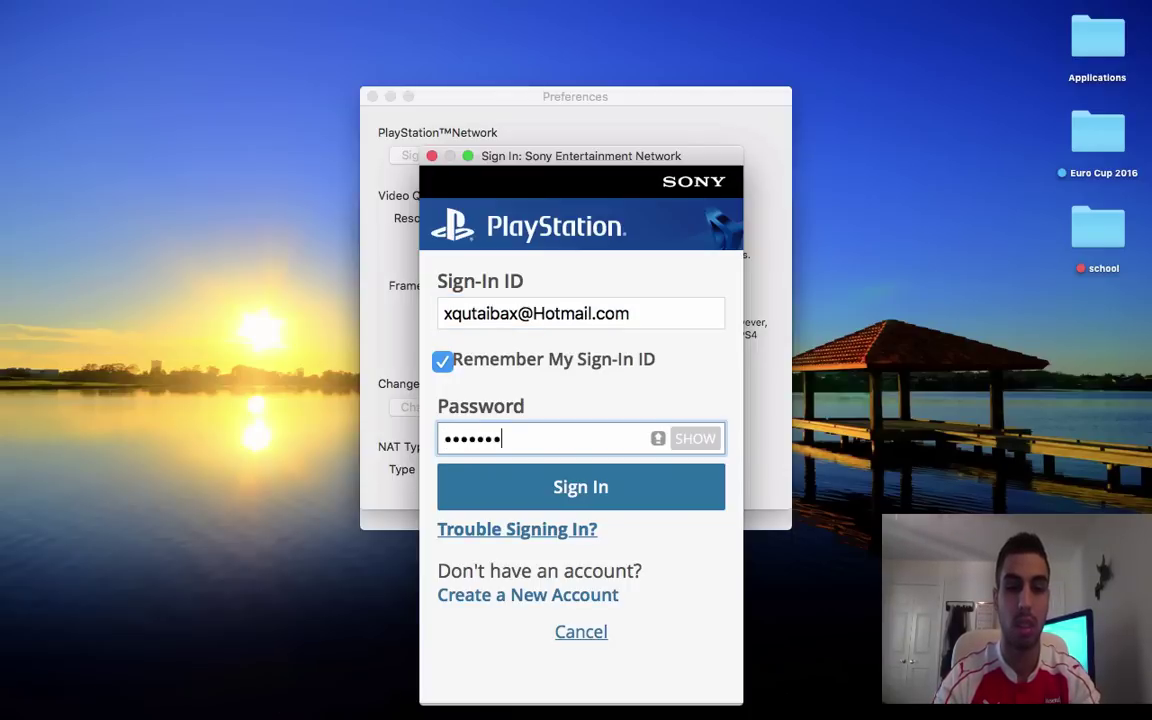
pyautogui.press('BackSpace')
pyautogui.press('BackSpace')
pyautogui.press('BackSpace')
pyautogui.press('BackSpace')
pyautogui.press('BackSpace')
pyautogui.press('BackSpace')
pyautogui.press('BackSpace')
pyautogui.press('BackSpace')
pyautogui.press('BackSpace')
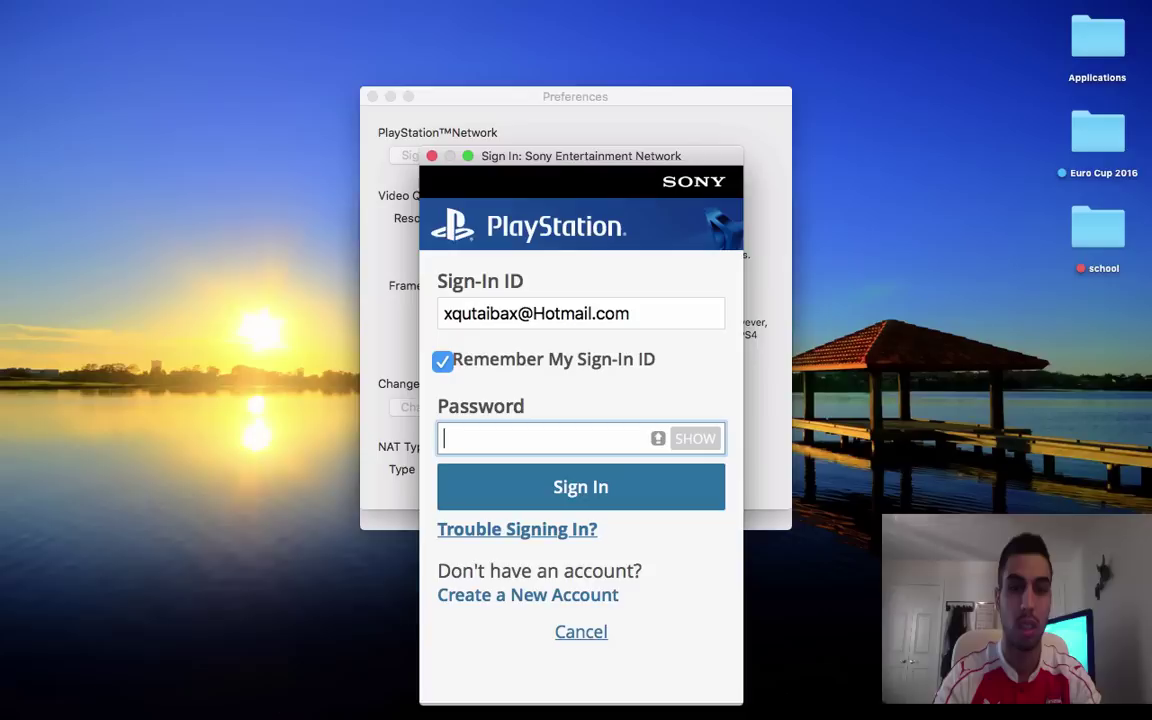
pyautogui.write('**********')
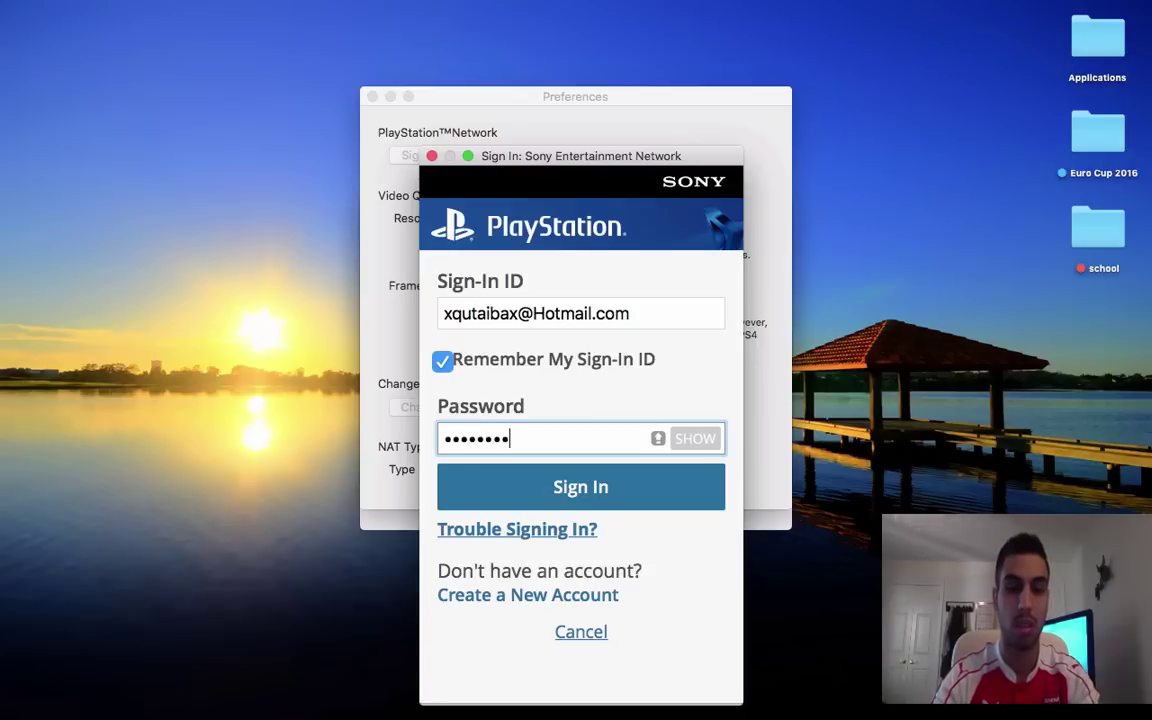
pyautogui.write('**')
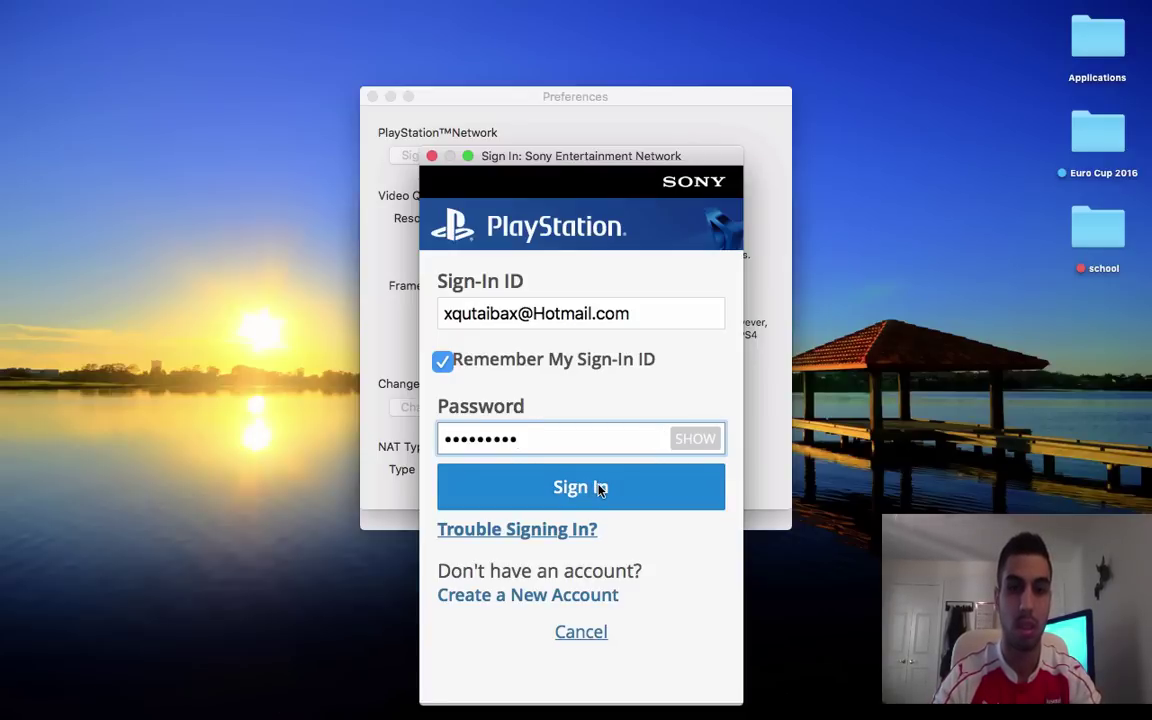
pyautogui.press('BackSpace')
pyautogui.press('BackSpace')
pyautogui.press('BackSpace')
pyautogui.click(599, 488)
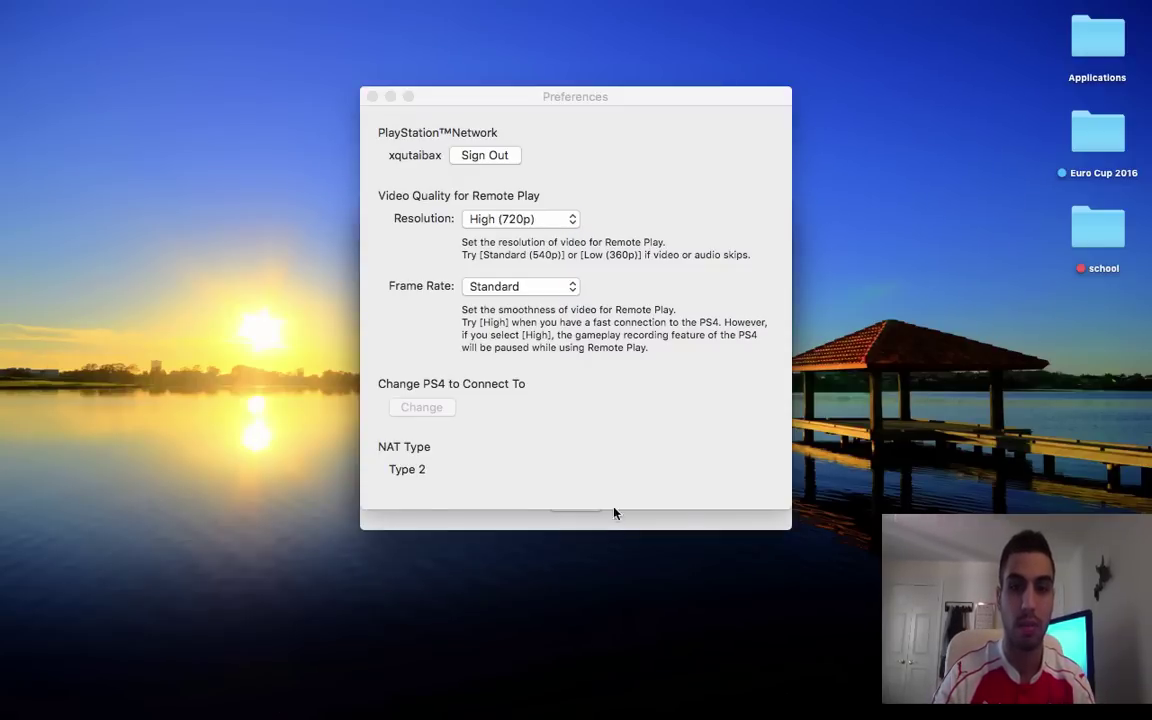
# - Move the Preferences window to the right and press Start on the Remote Play screen
pyautogui.moveTo(512, 97); pyautogui.dragTo(983, 72)
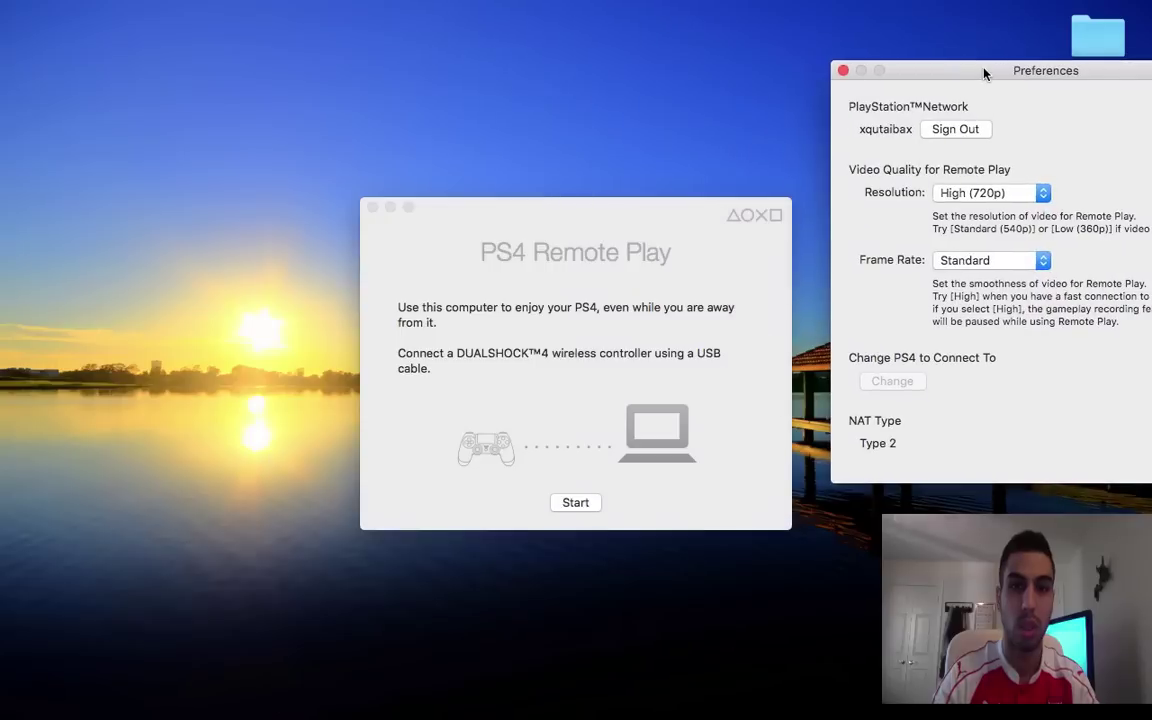
pyautogui.click(576, 505)
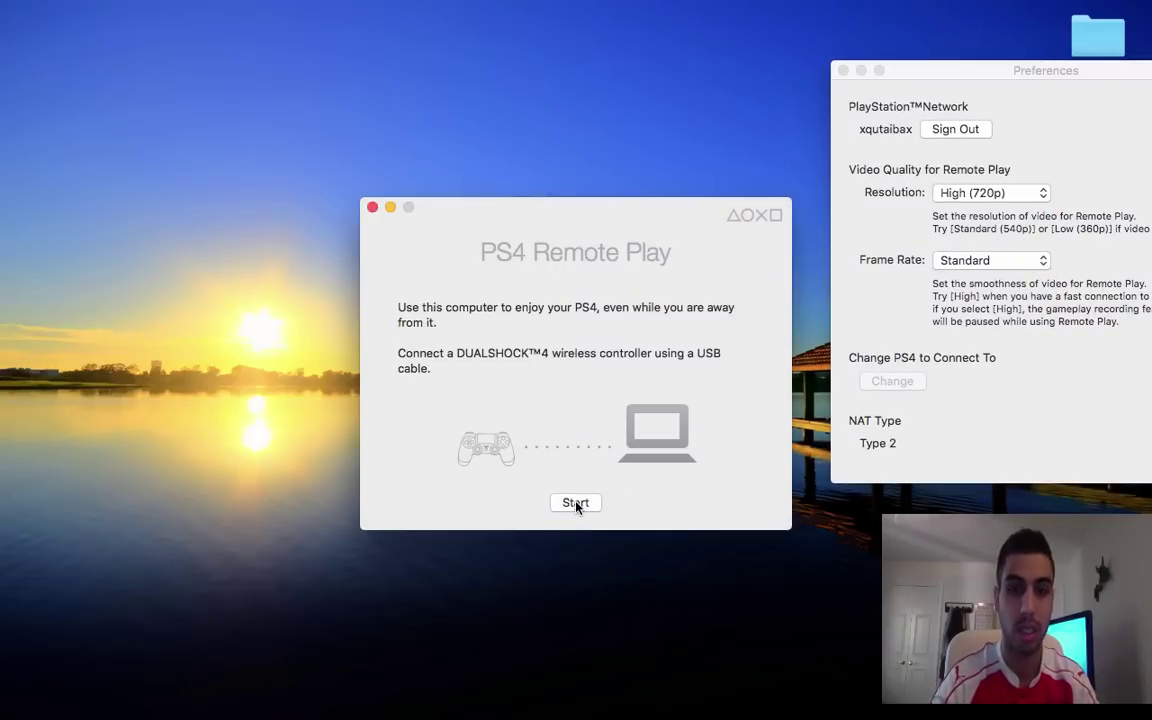
pyautogui.click(577, 503)
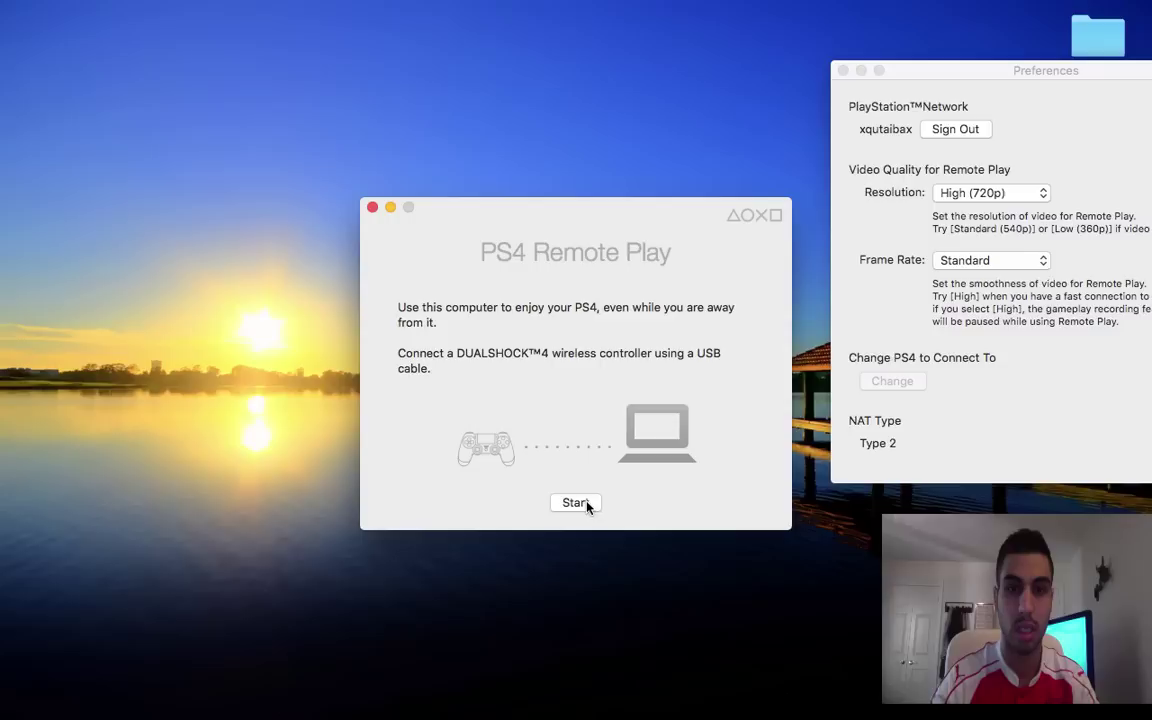
# - Close Preferences, start the PS4 search, and switch to manual registration
pyautogui.moveTo(973, 73); pyautogui.dragTo(778, 66)
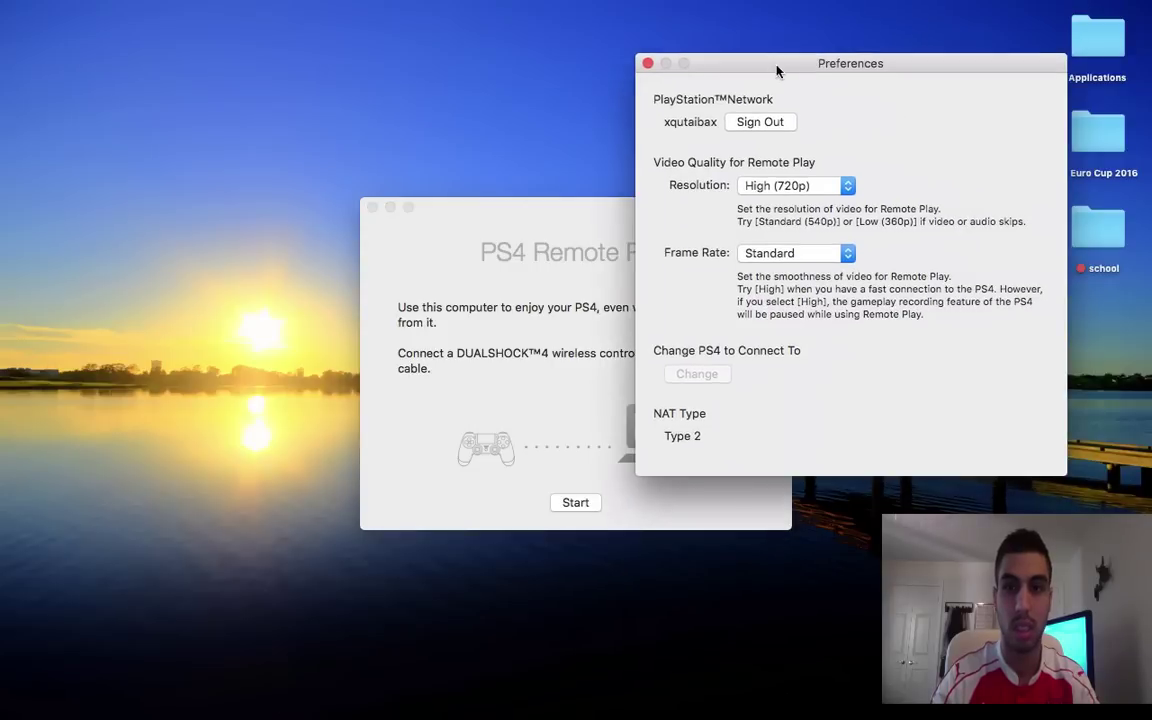
pyautogui.click(648, 64)
pyautogui.click(569, 502)
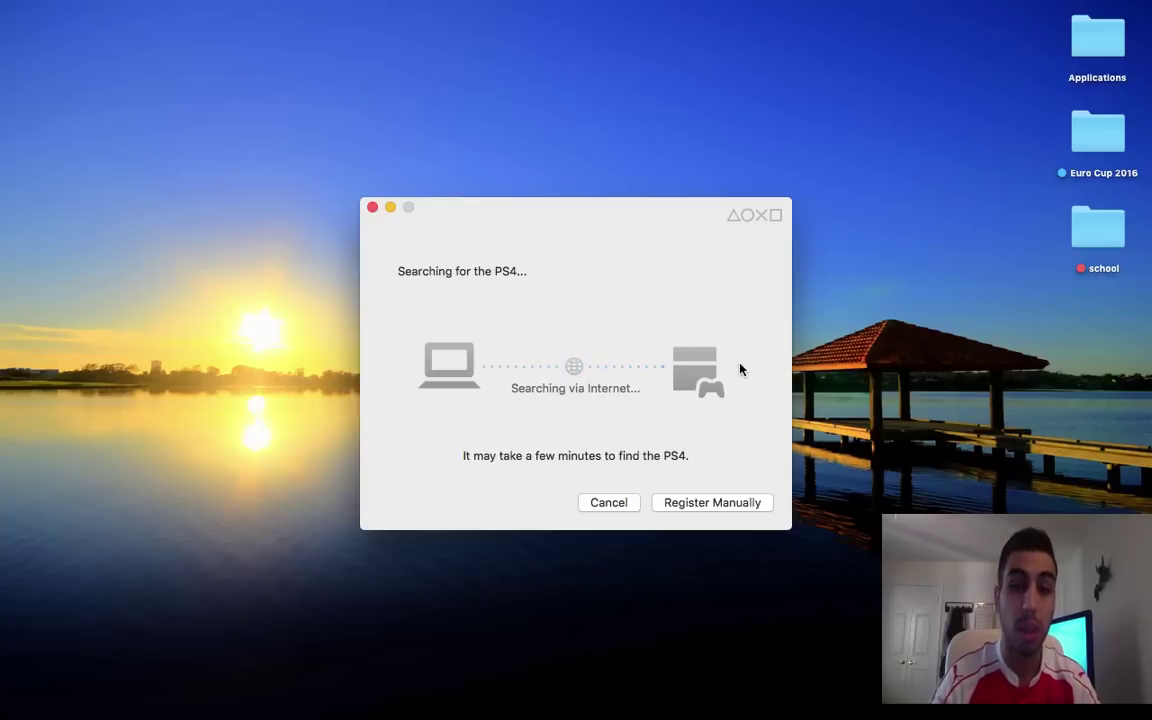
pyautogui.click(699, 508)
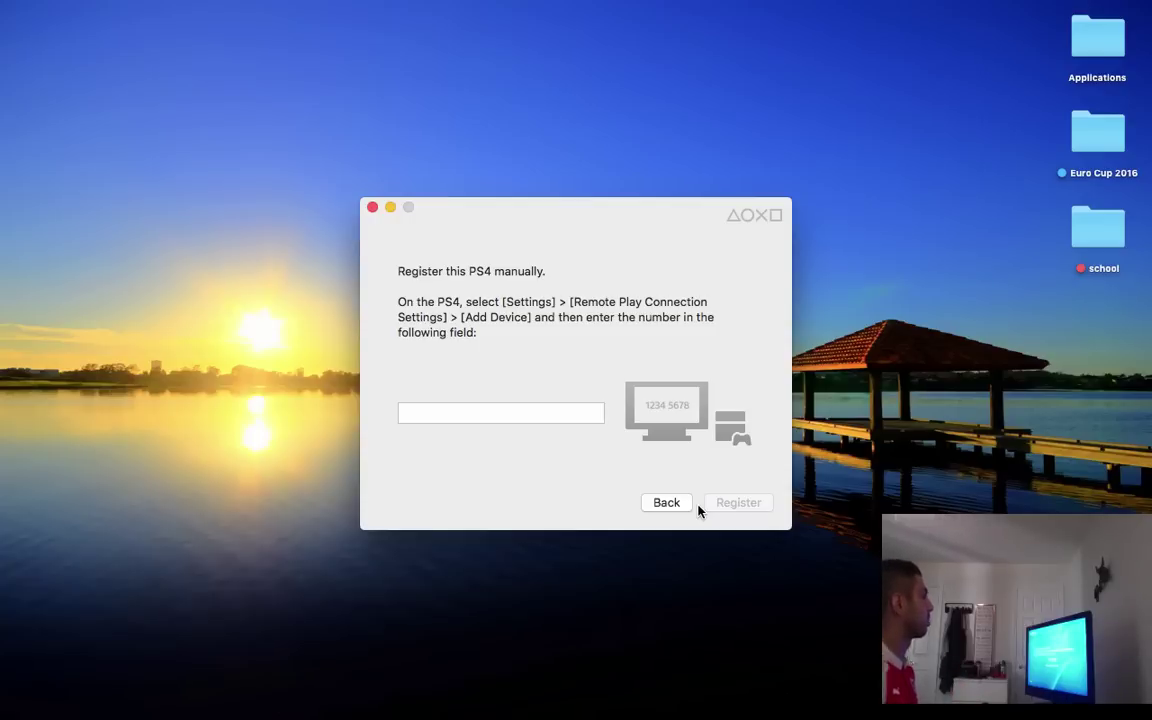
# - Submit the 8-digit PS4 pairing number and dismiss the 'Cannot register the PS4' alert
pyautogui.click(597, 409)
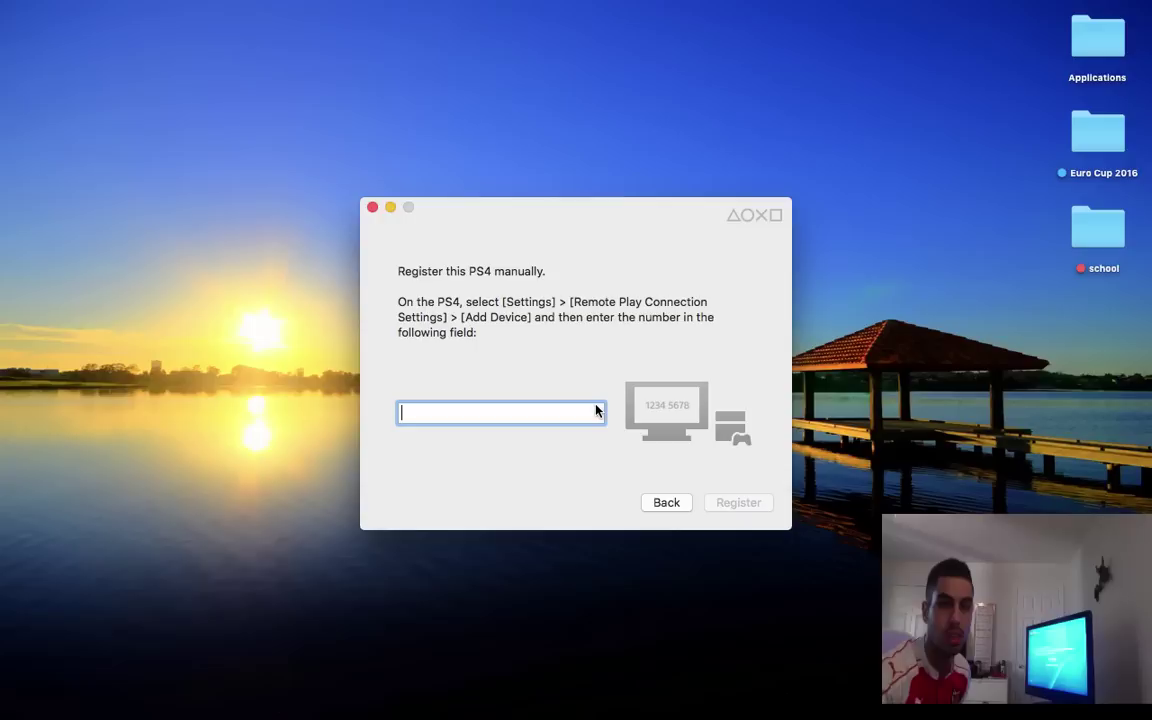
pyautogui.write('7334')
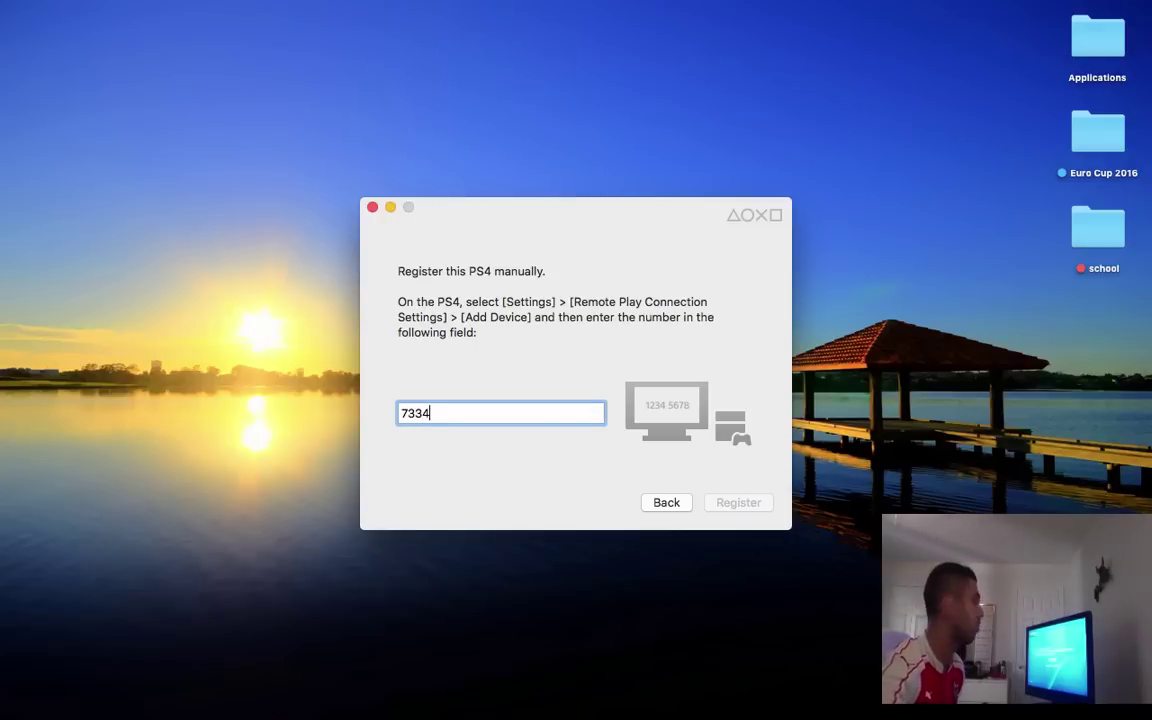
pyautogui.write('21')
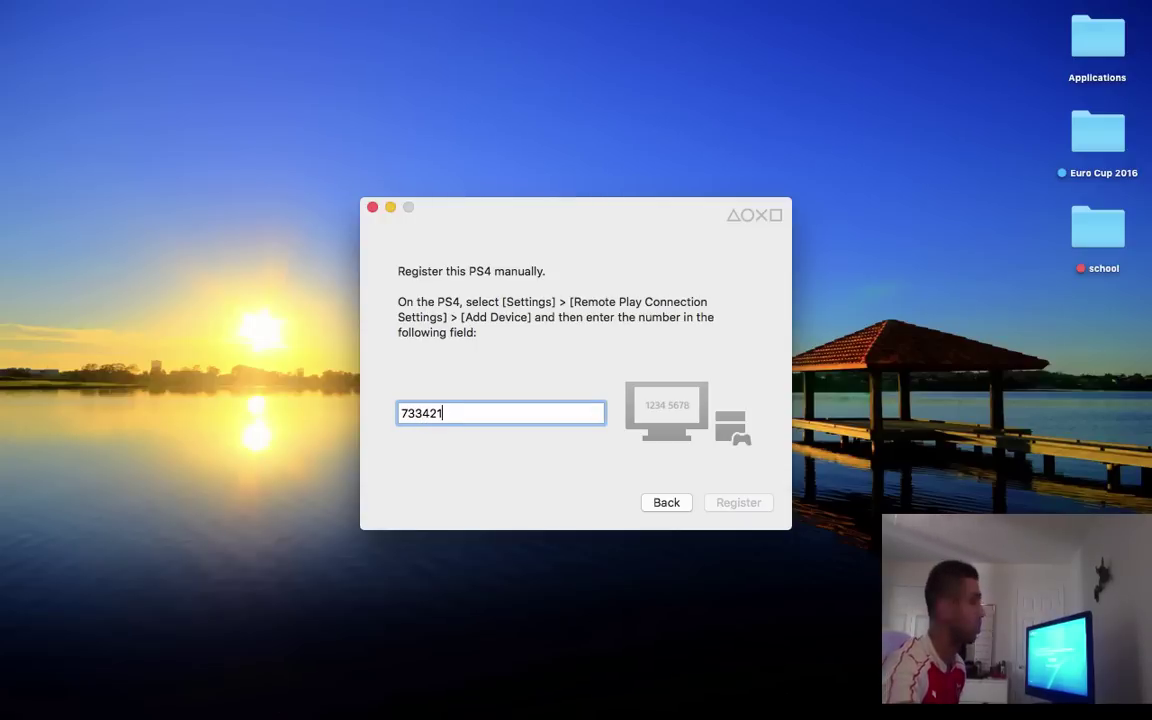
pyautogui.write('38')
pyautogui.click(728, 502)
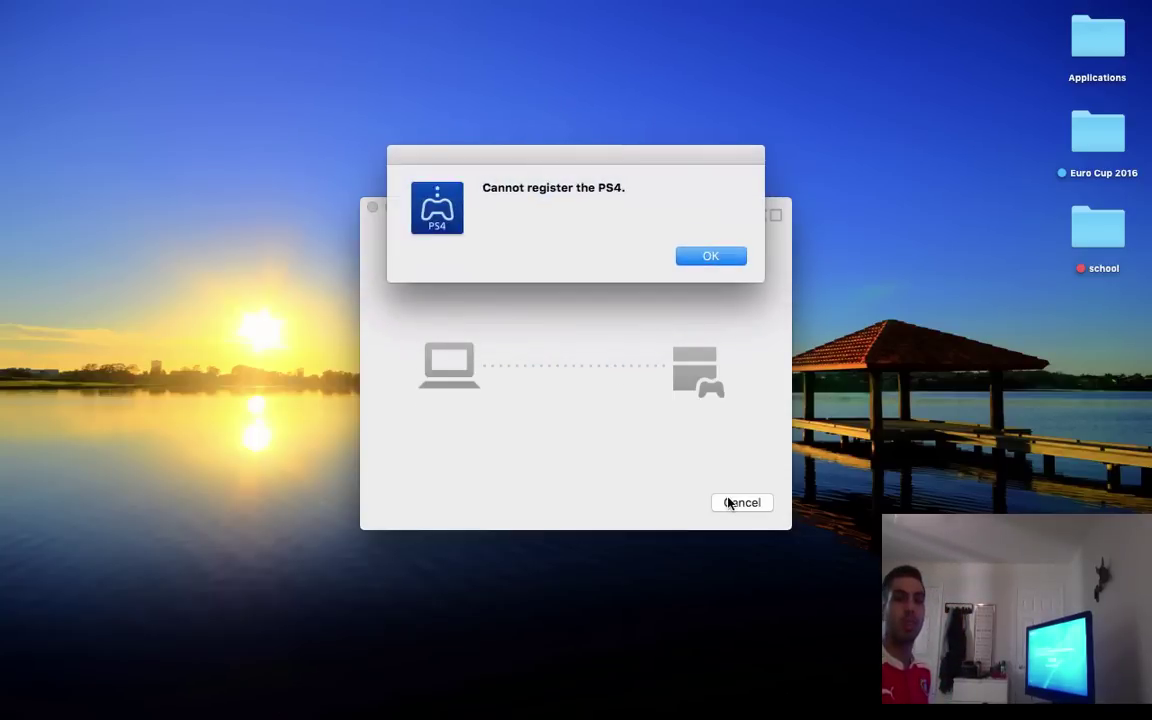
pyautogui.press('Return')
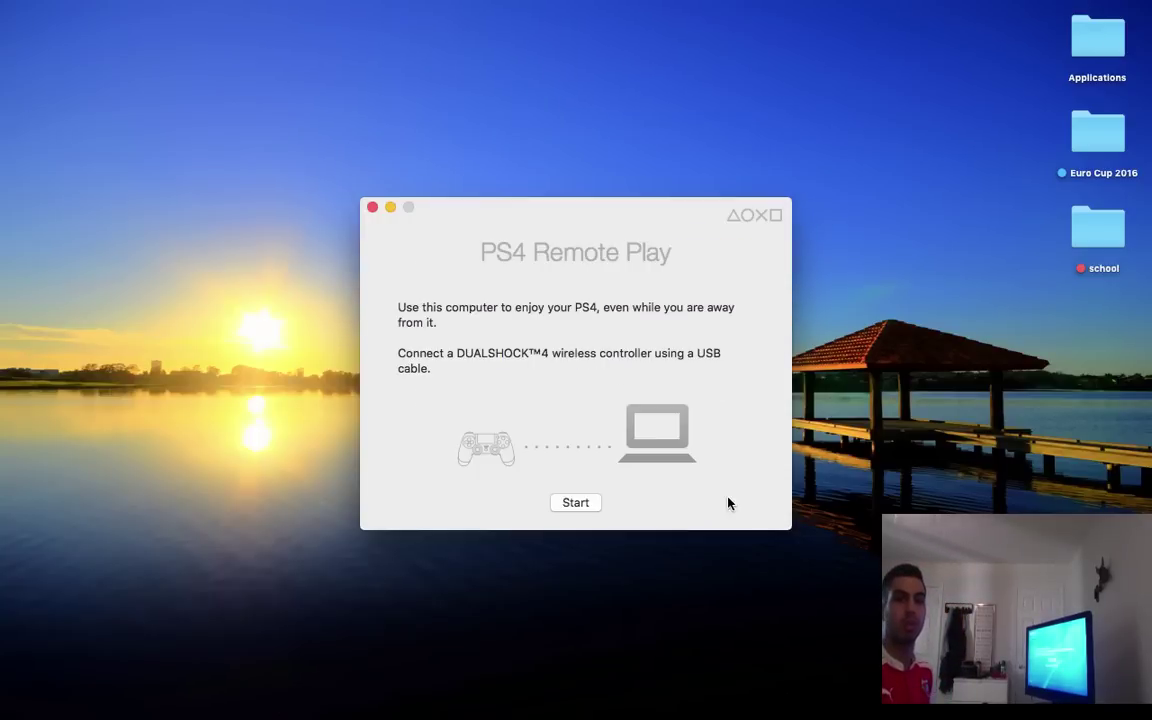
# - Restart the search, choose Register Manually, and type the new pairing number from the PS4
pyautogui.click(576, 504)
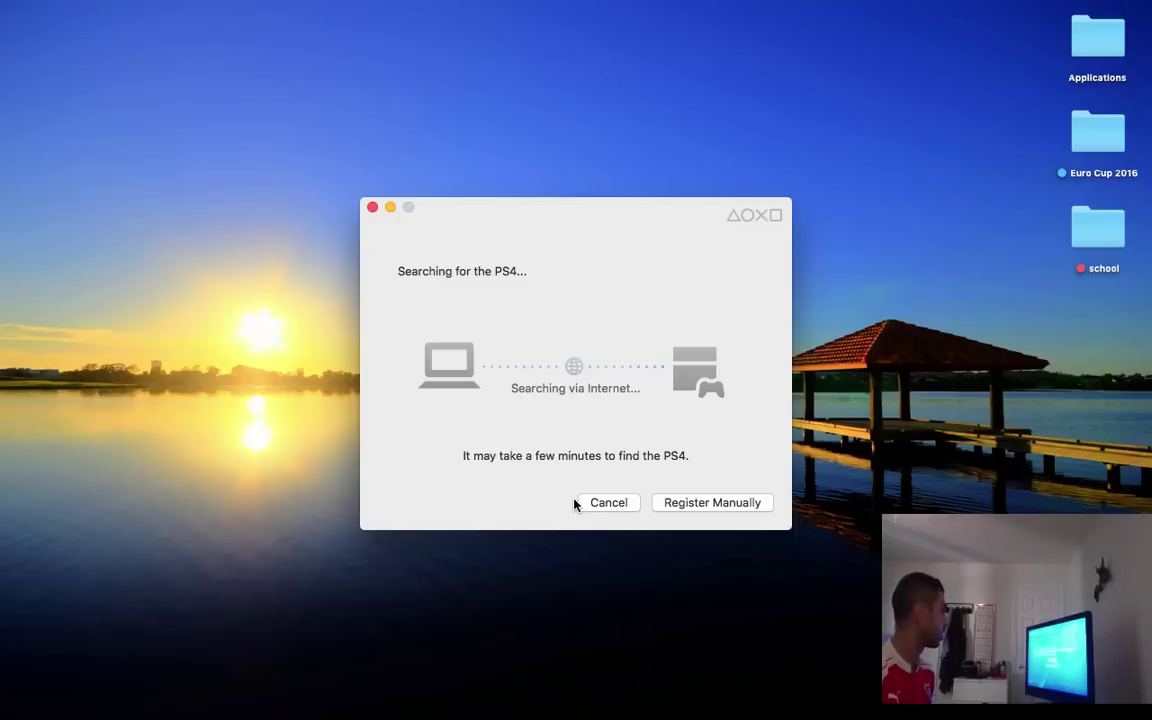
pyautogui.click(717, 506)
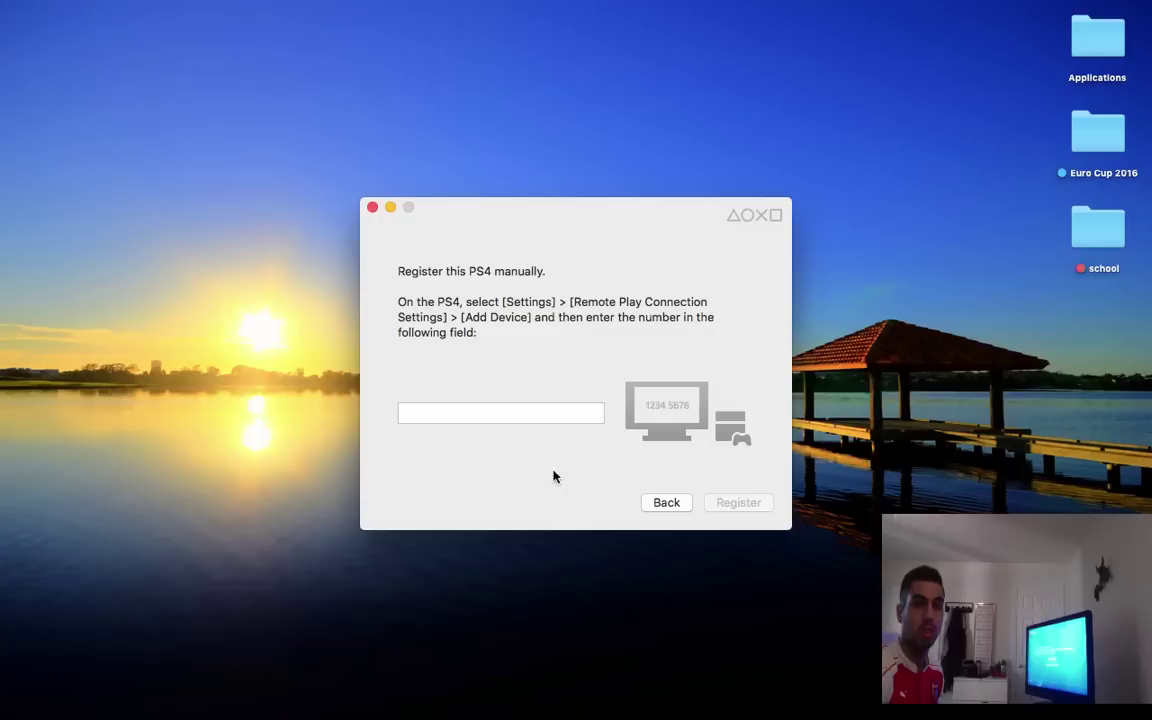
pyautogui.click(461, 417)
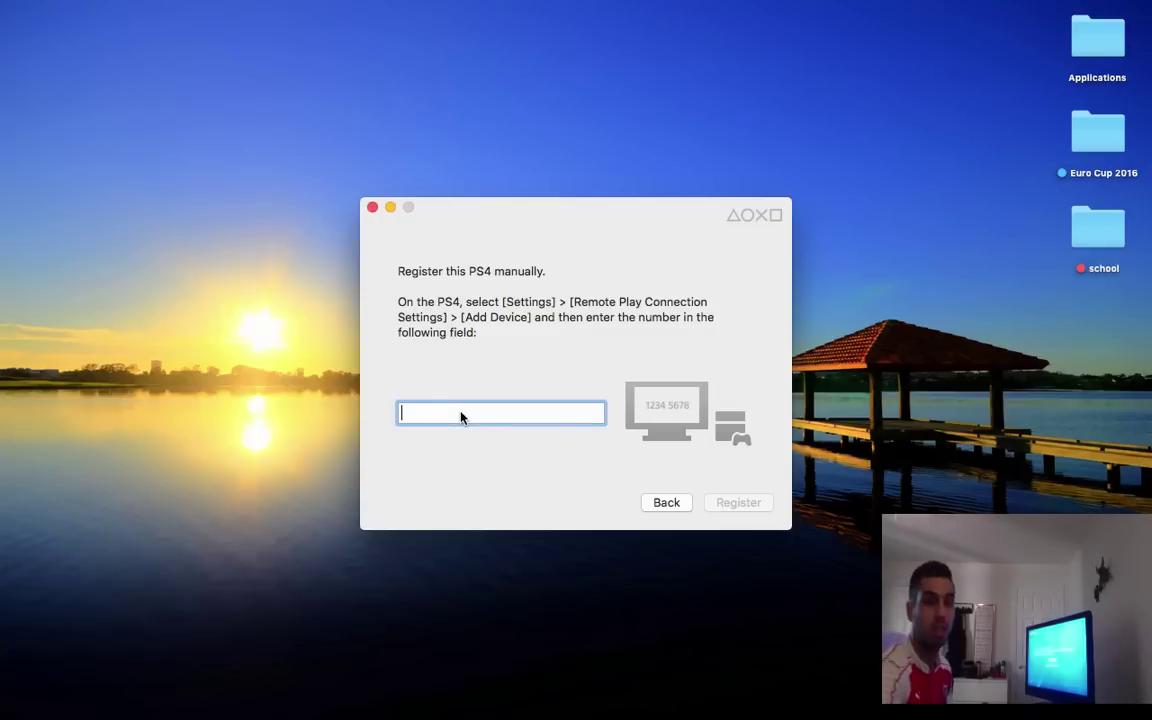
pyautogui.write('21663463')
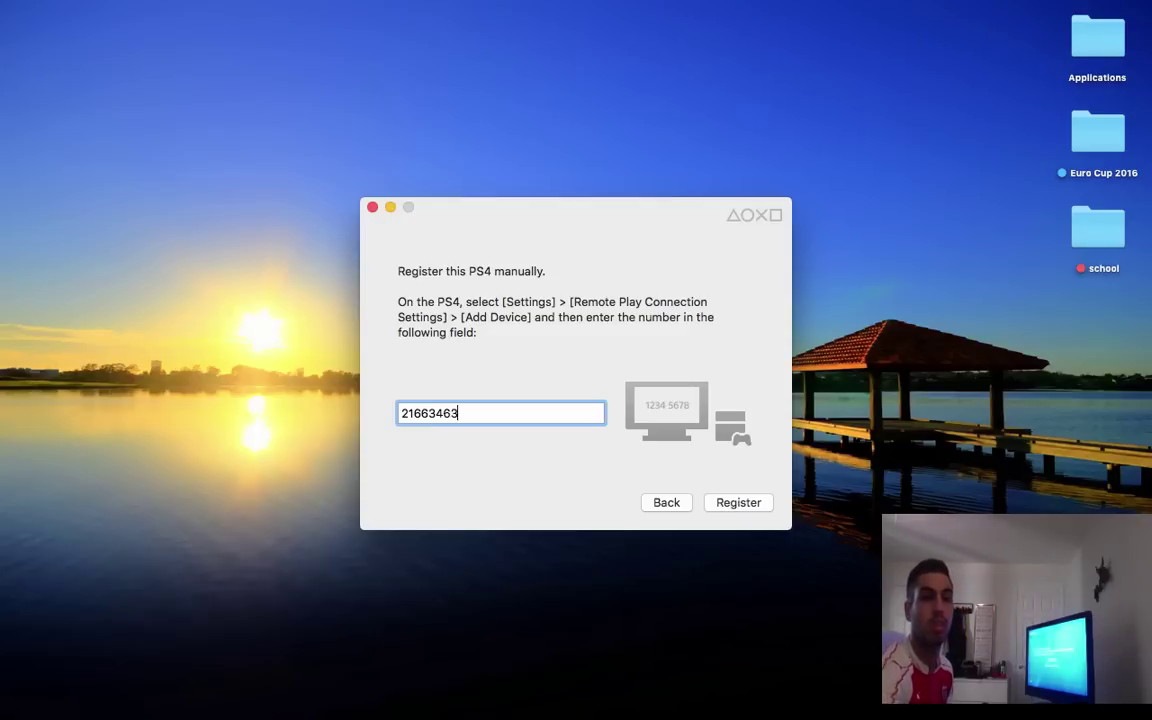
# - Register with the new number and switch the connected stream to full screen
pyautogui.click(727, 504)
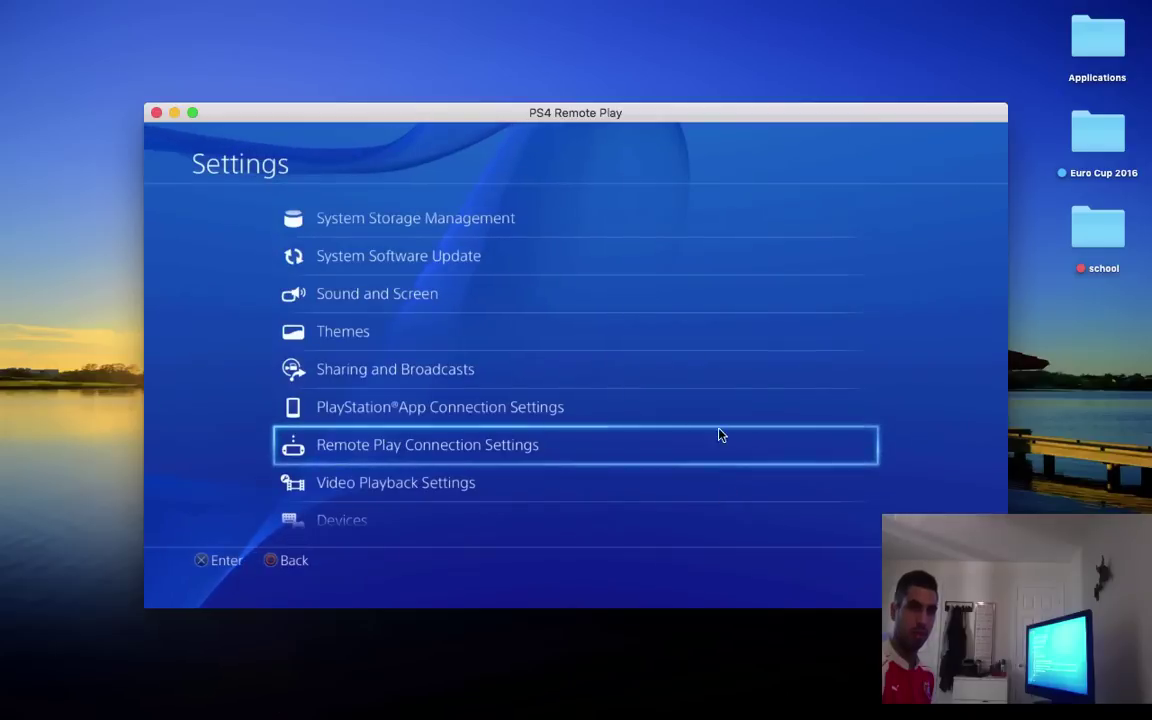
pyautogui.press('ctrl+super+f')
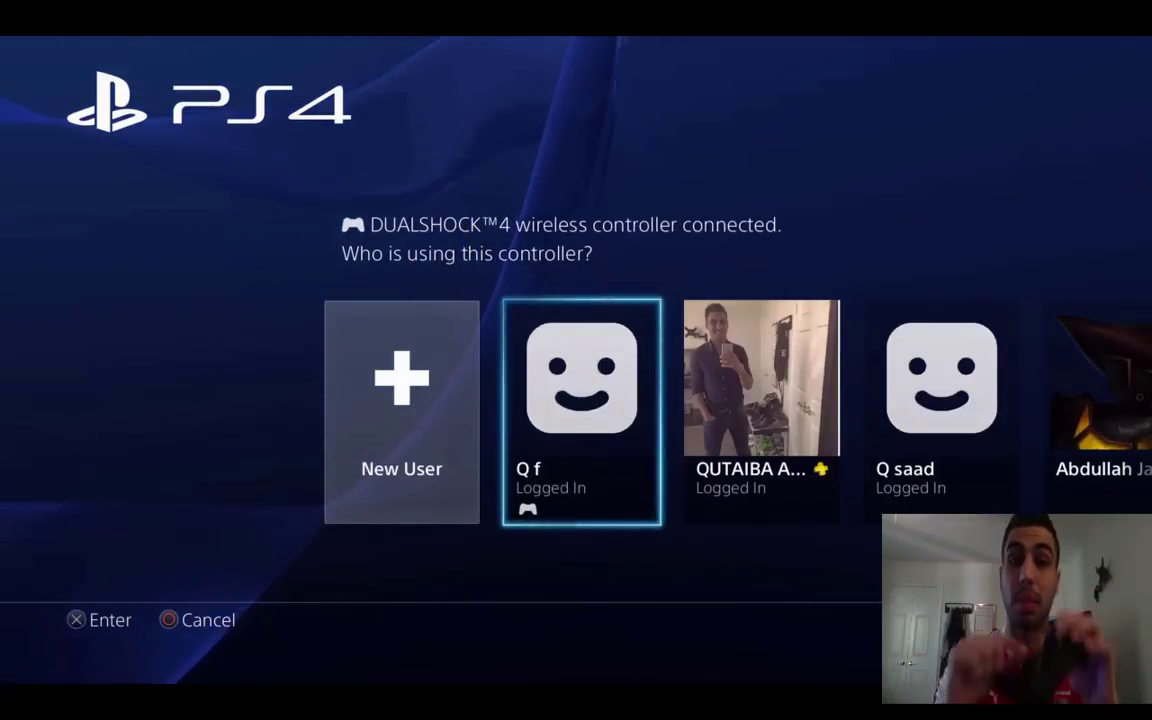
# - Assign the main account to the controller, leave Settings, and go to the PS4 home screen
pyautogui.press('Right')
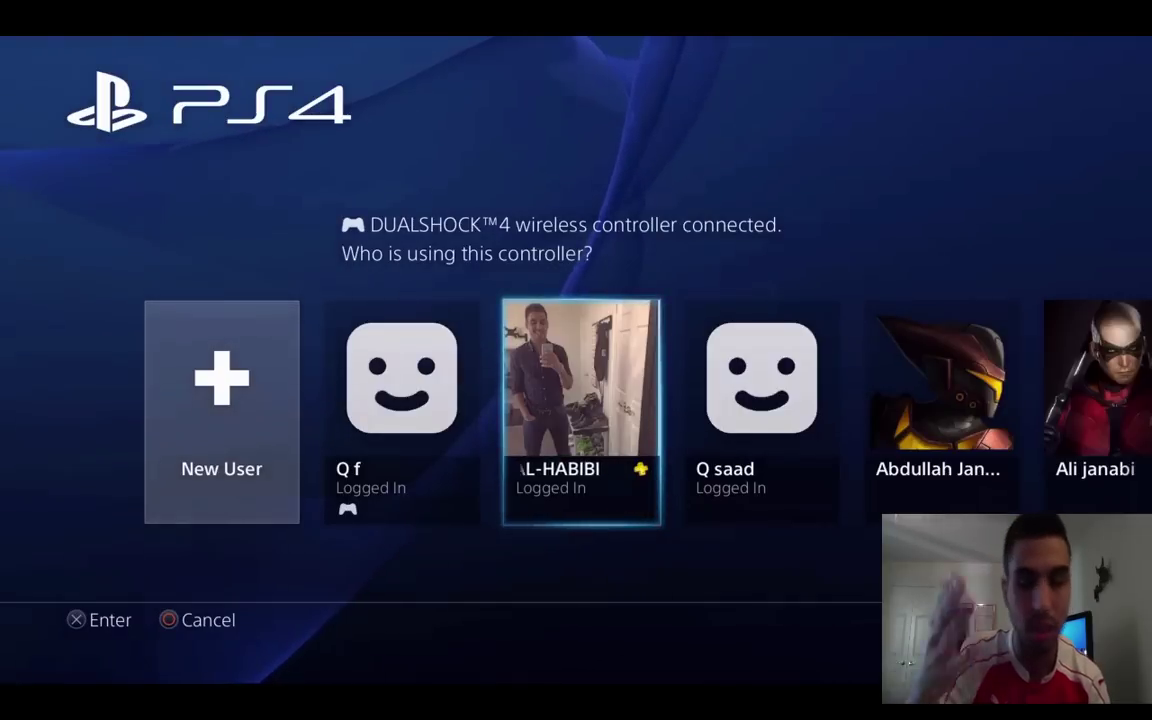
pyautogui.press('Return')
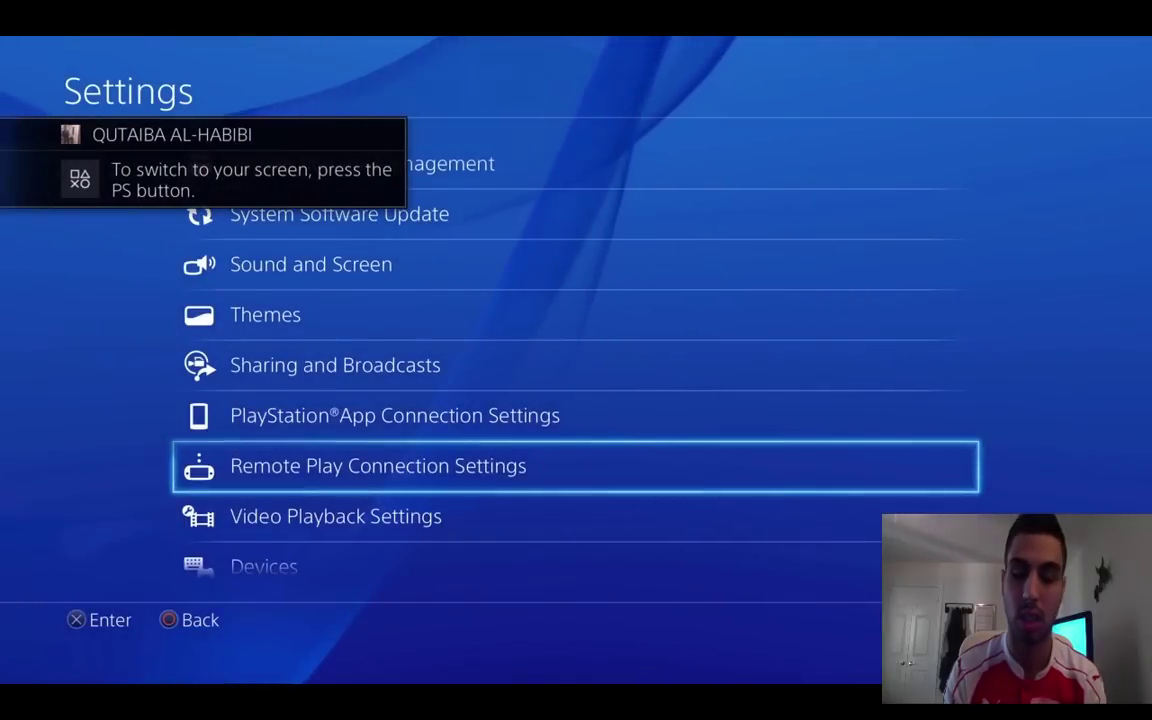
pyautogui.press('Escape')
pyautogui.press('super')
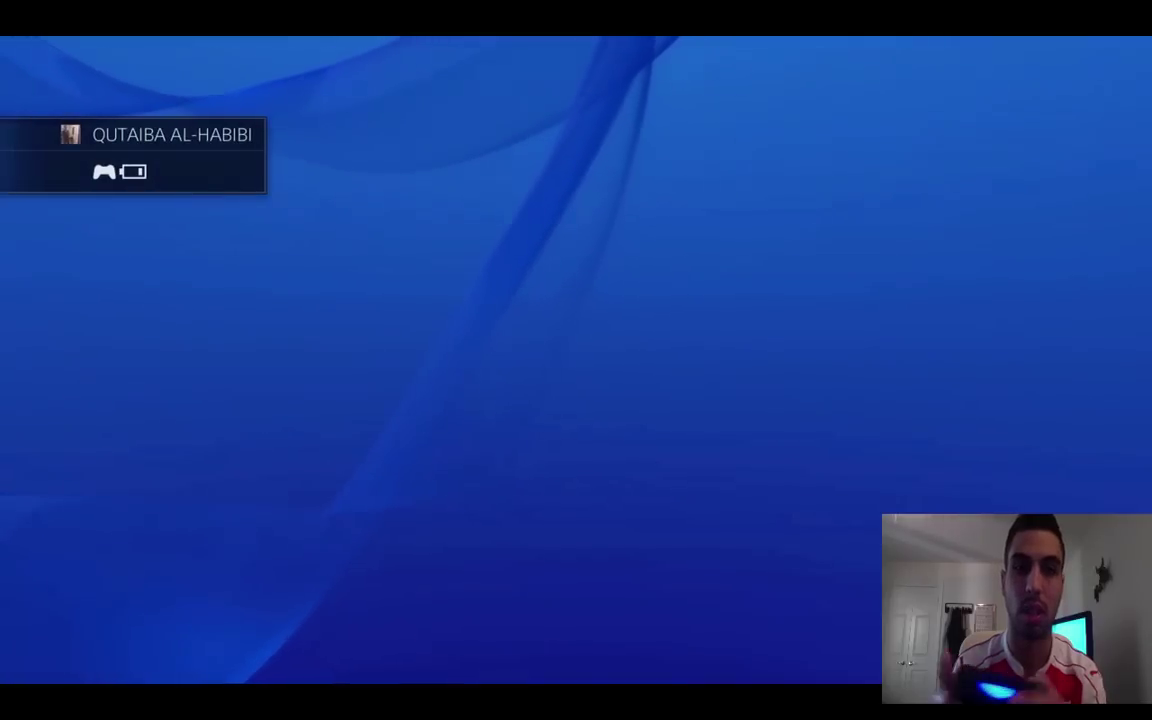
# - Select the FIFA 16 tile on the home screen and start the game
pyautogui.press('Right')
pyautogui.press('Right')
pyautogui.press('Right')
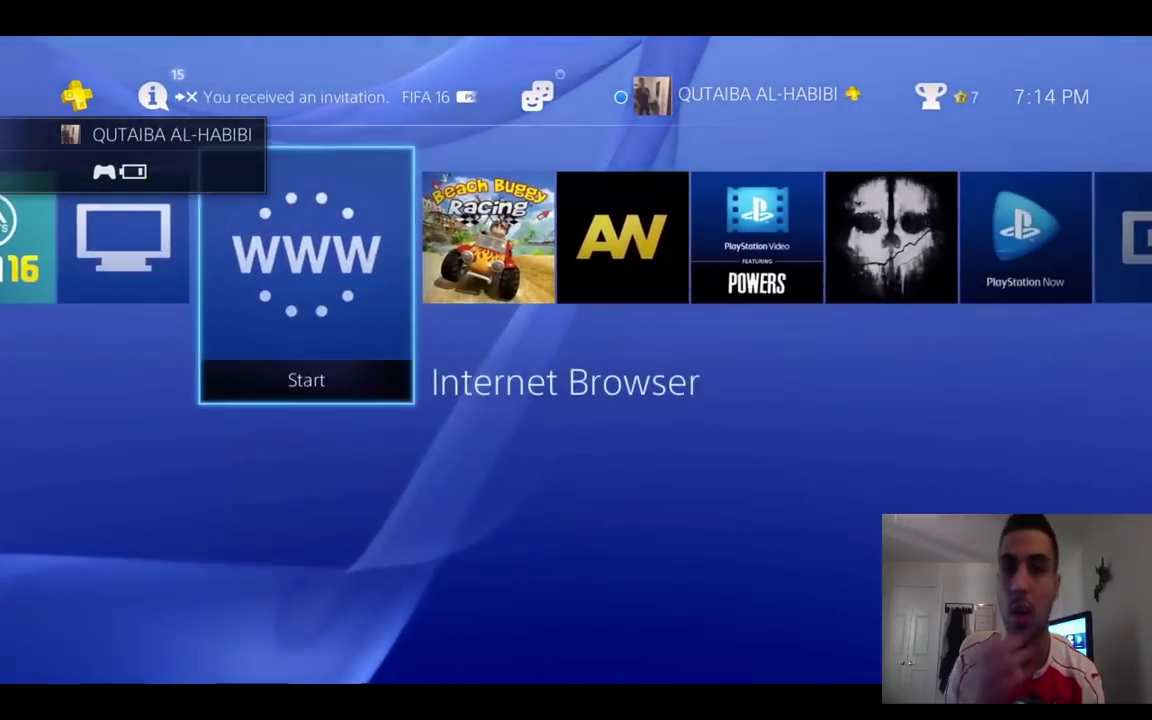
pyautogui.press('Left')
pyautogui.press('Left')
pyautogui.press('Left')
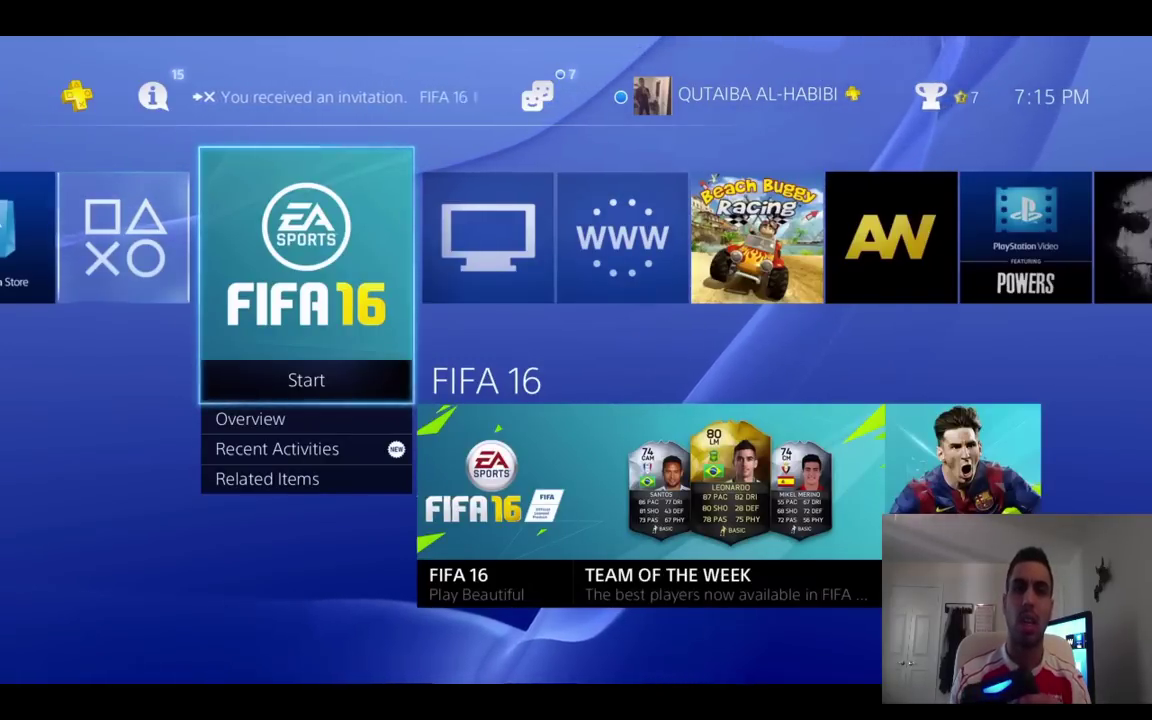
pyautogui.press('Return')
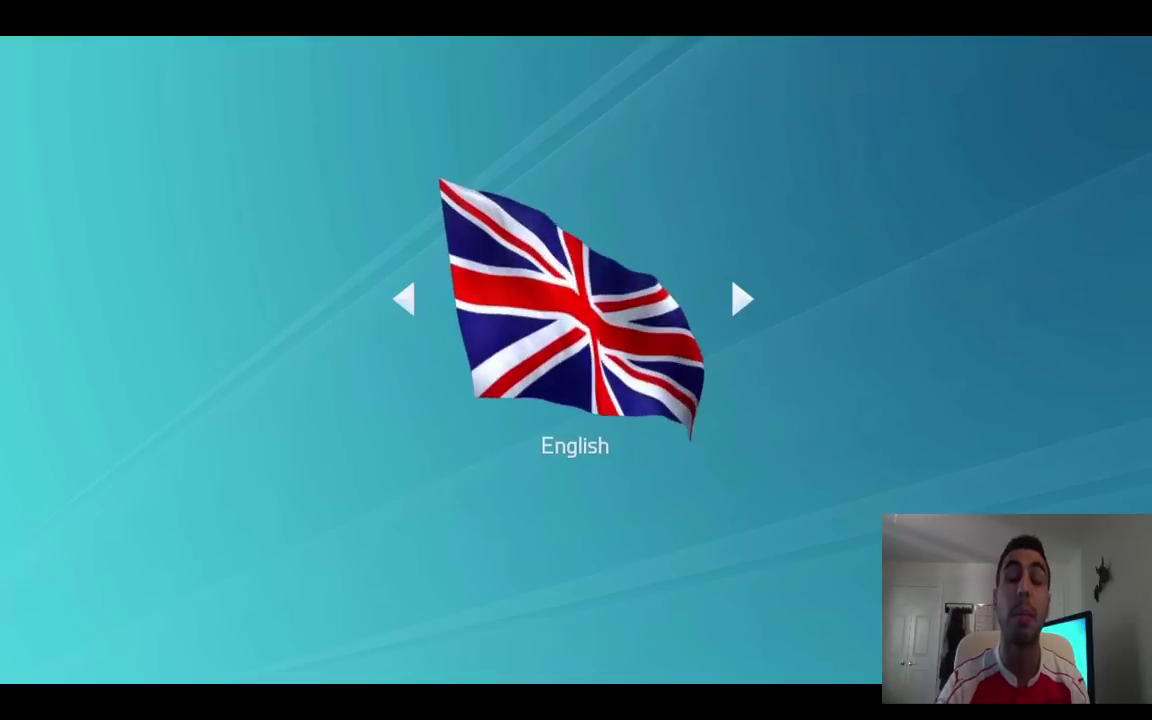
# - Confirm English as FIFA 16's language and shrink the stream from full screen into a desktop window
pyautogui.press('Return')
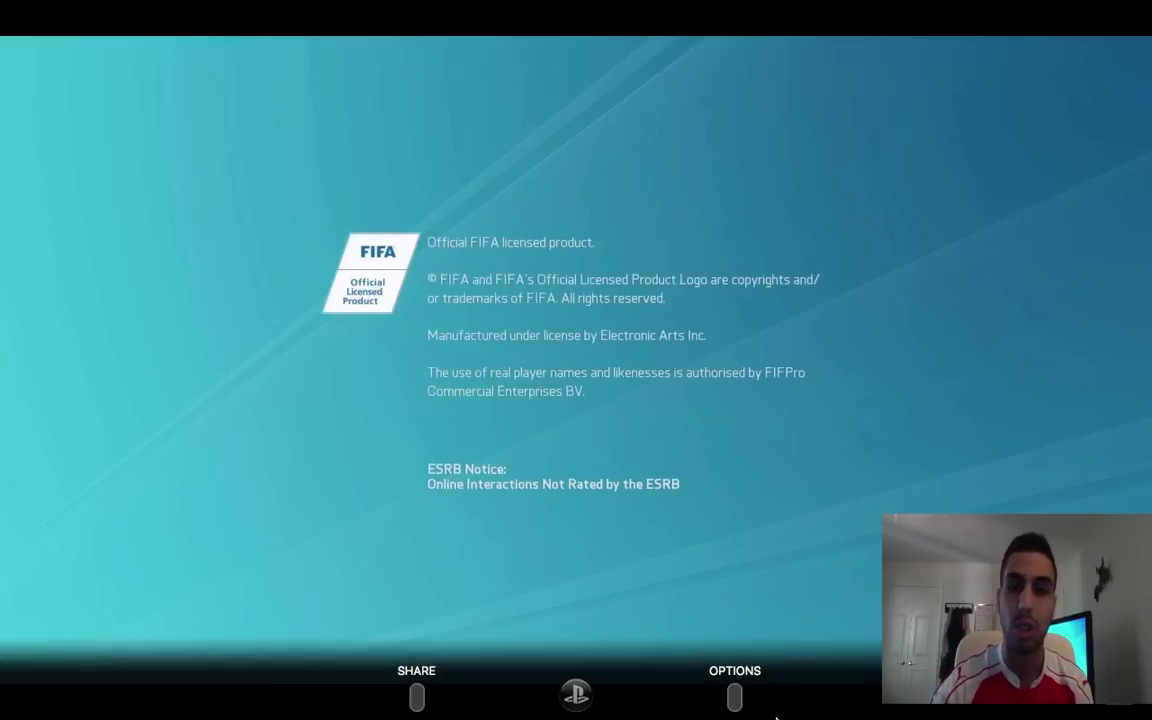
pyautogui.press('Escape')
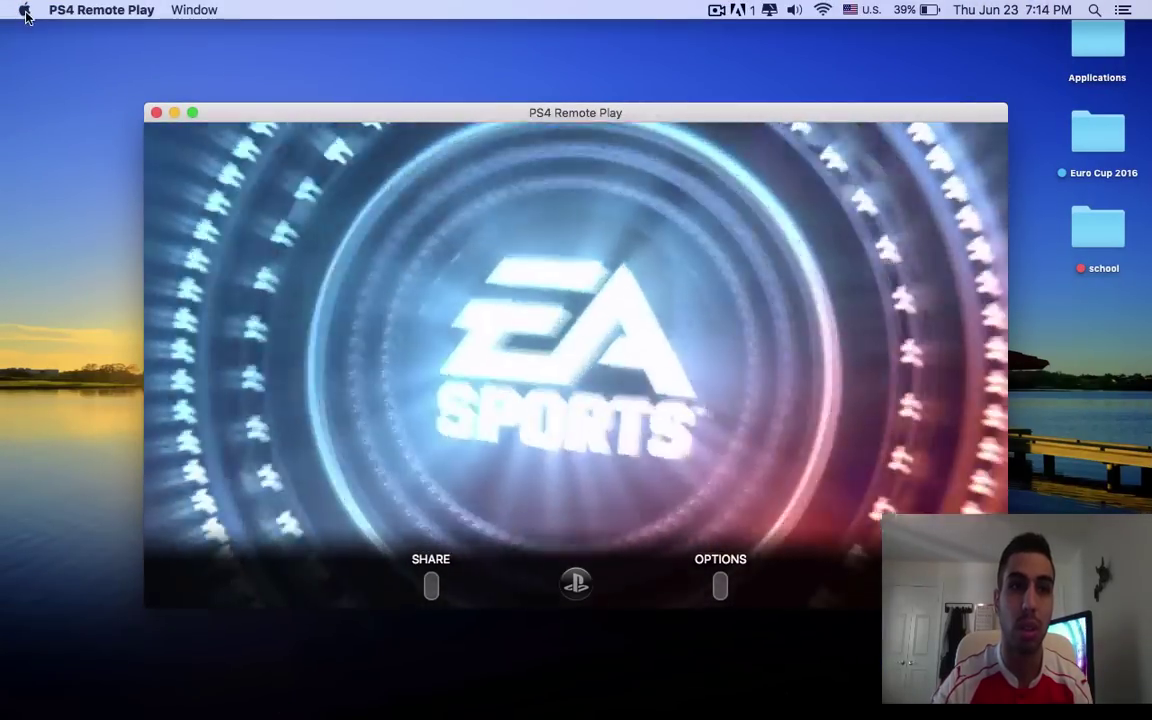
pyautogui.click(25, 11)
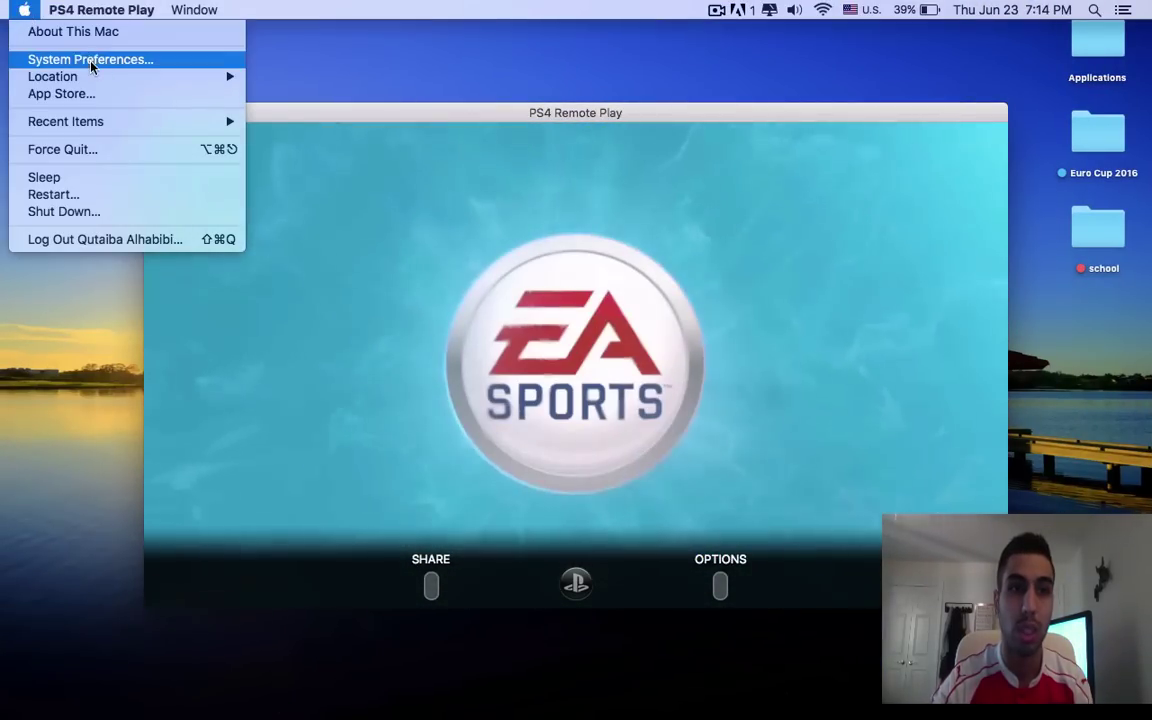
pyautogui.press('Escape')
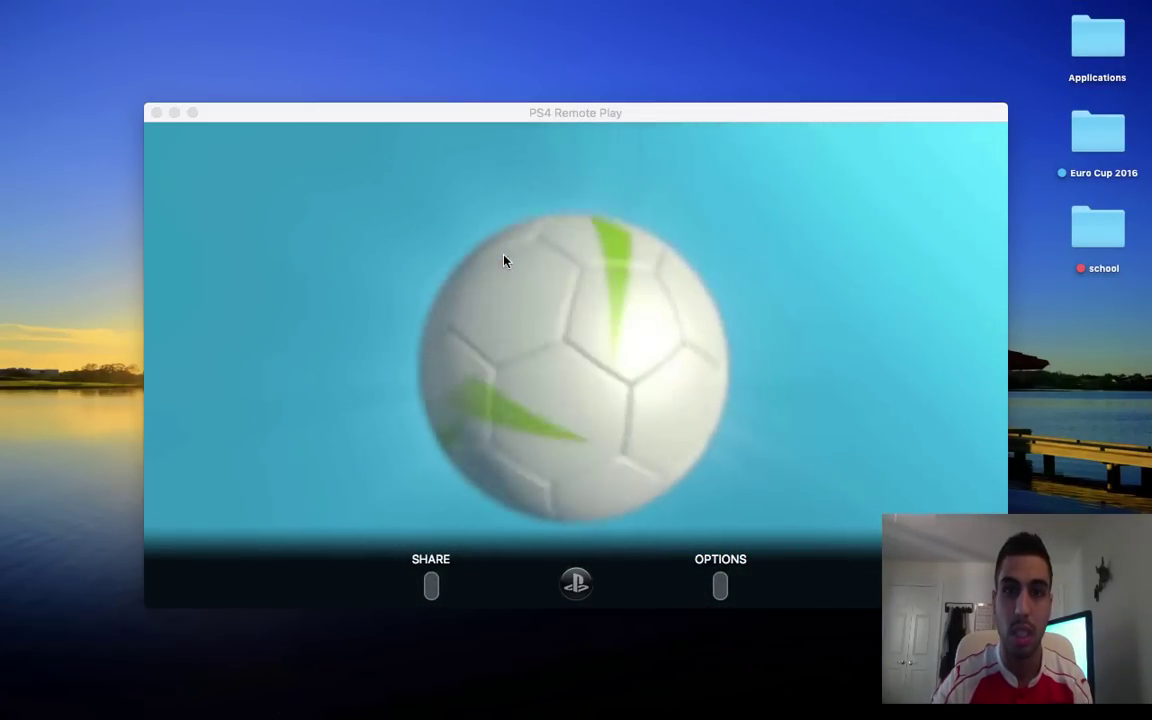
# - Briefly open System Preferences and the PS4 Remote Play menu, then close both
pyautogui.moveTo(716, 712)
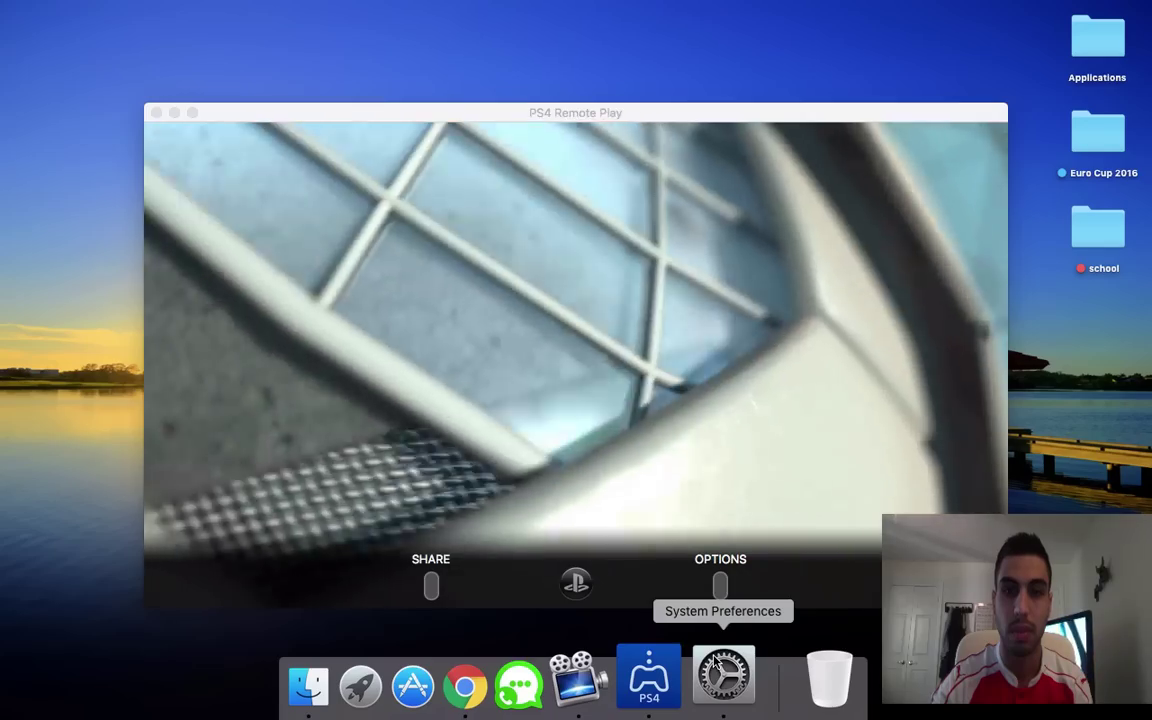
pyautogui.click(716, 665)
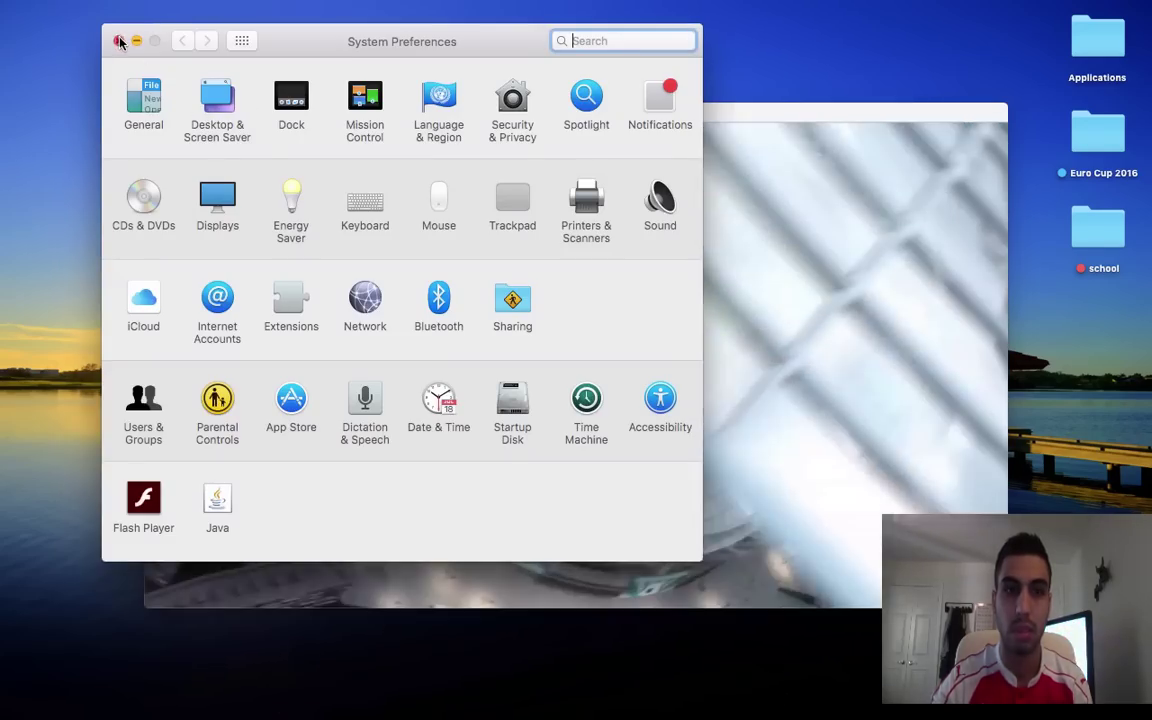
pyautogui.click(118, 40)
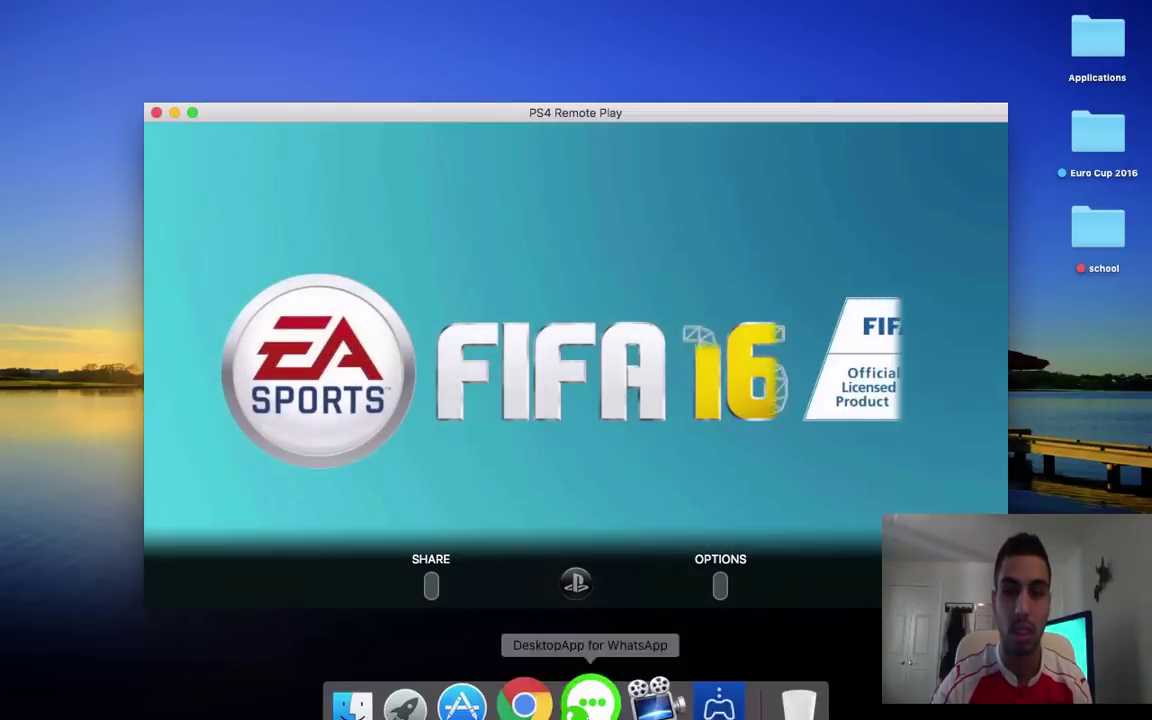
pyautogui.click(66, 12)
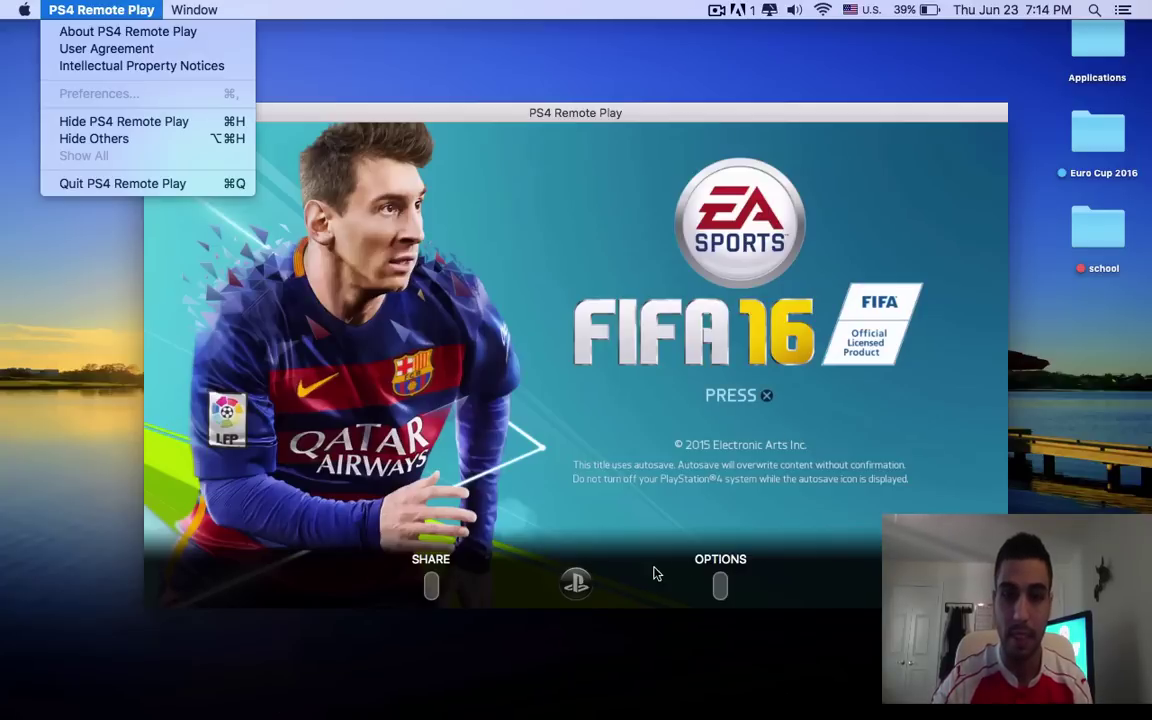
pyautogui.click(580, 585)
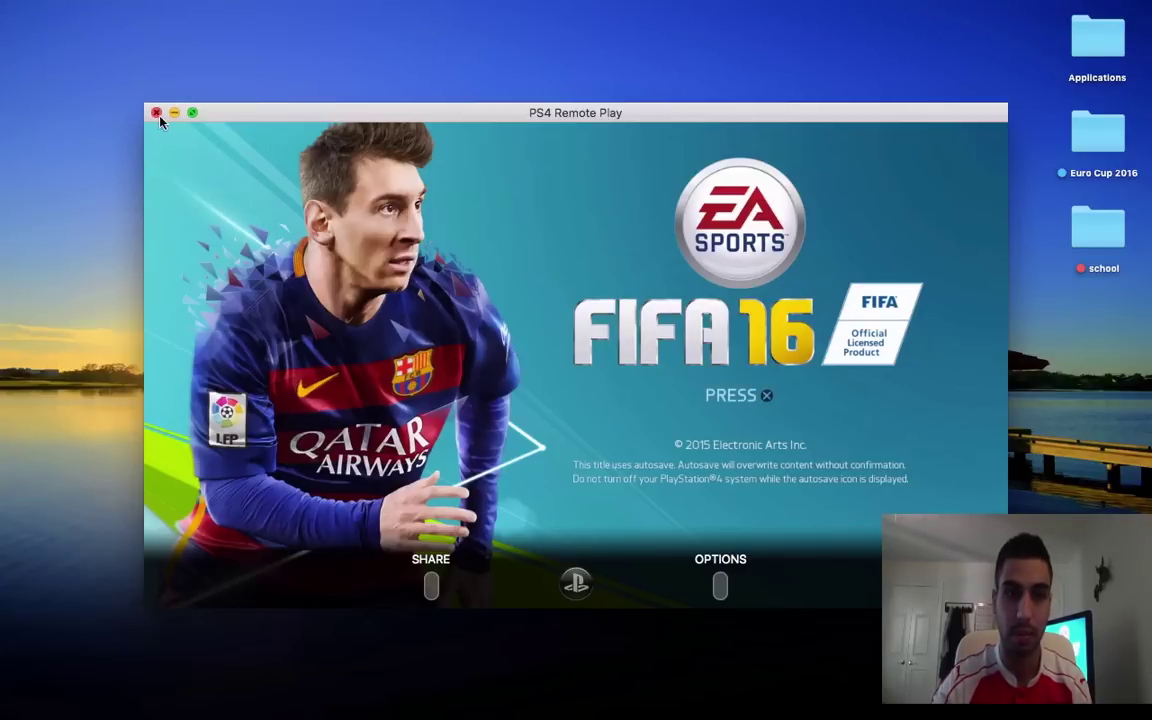